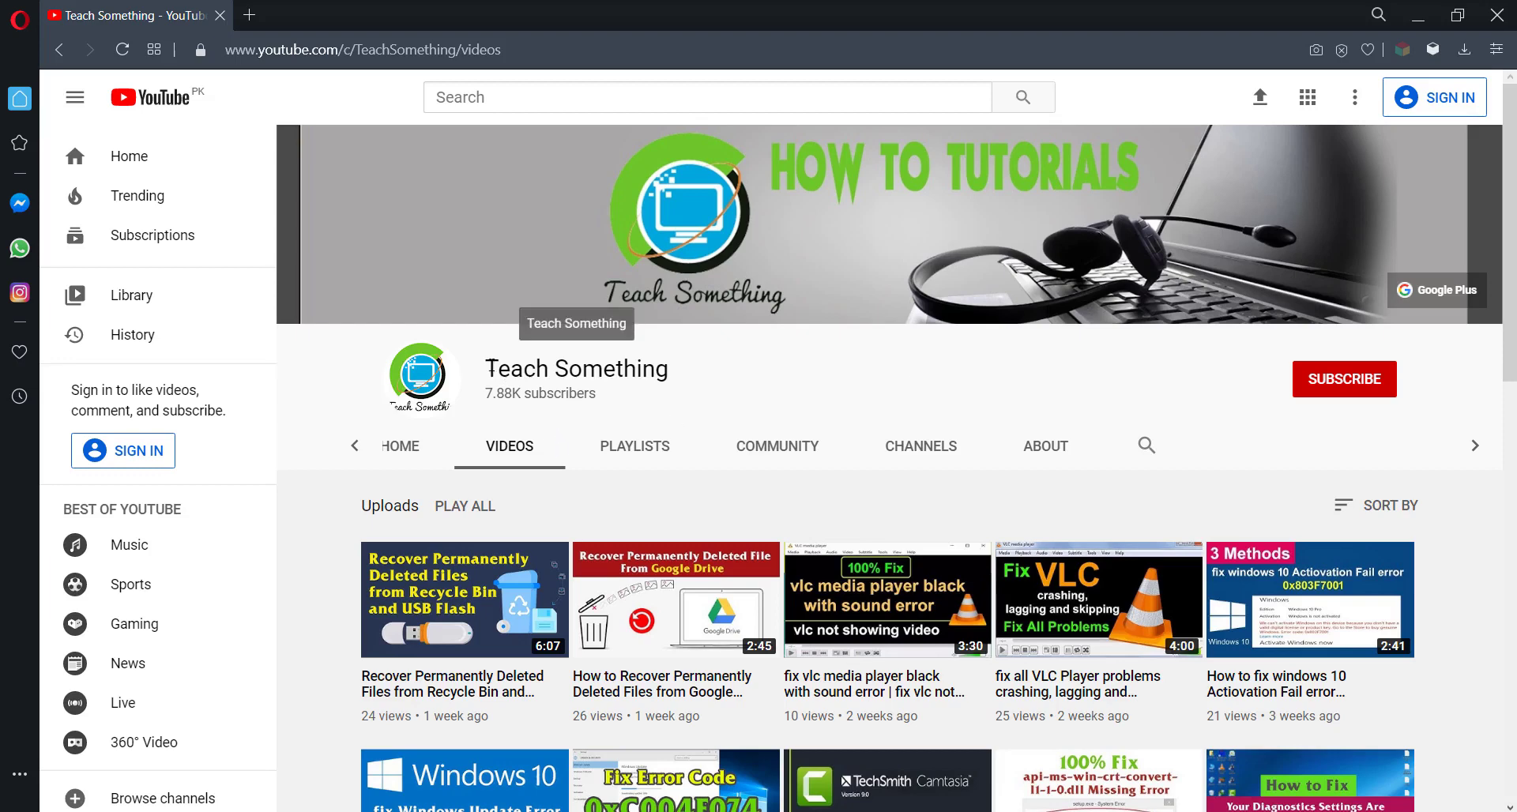
drag(486, 365, 614, 401)
click(846, 391)
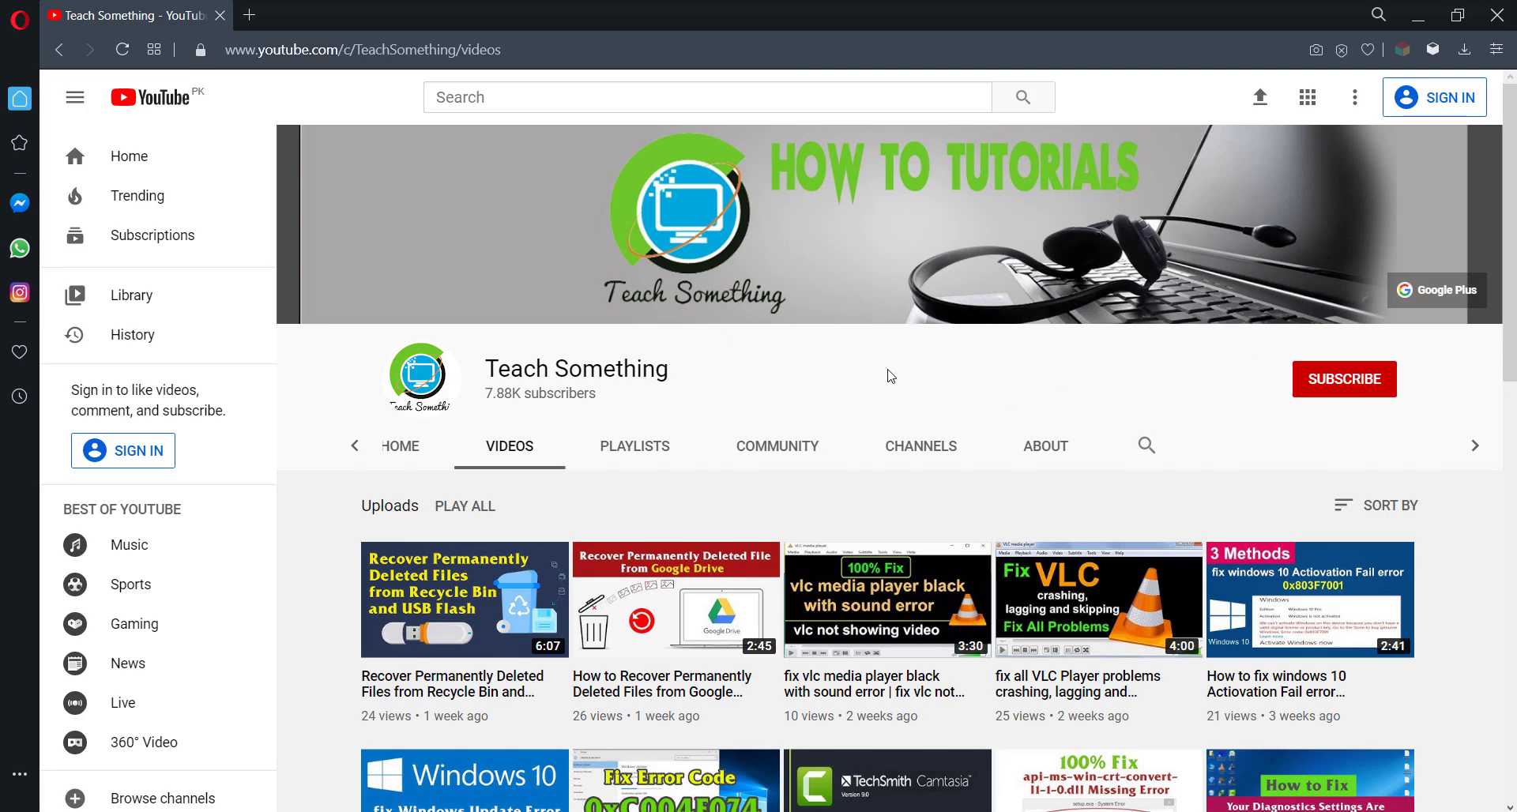
click(19, 806)
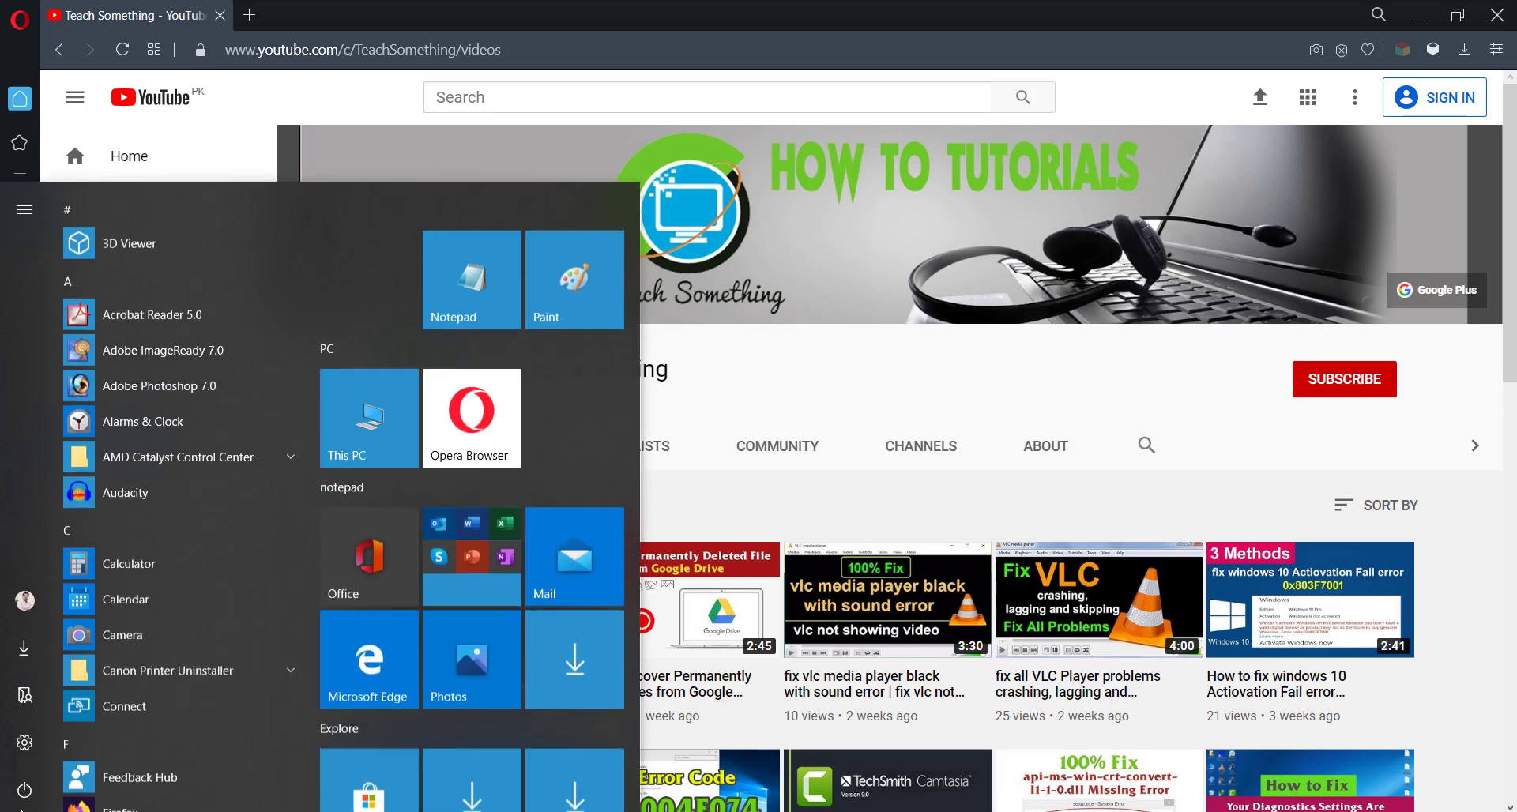
click(25, 742)
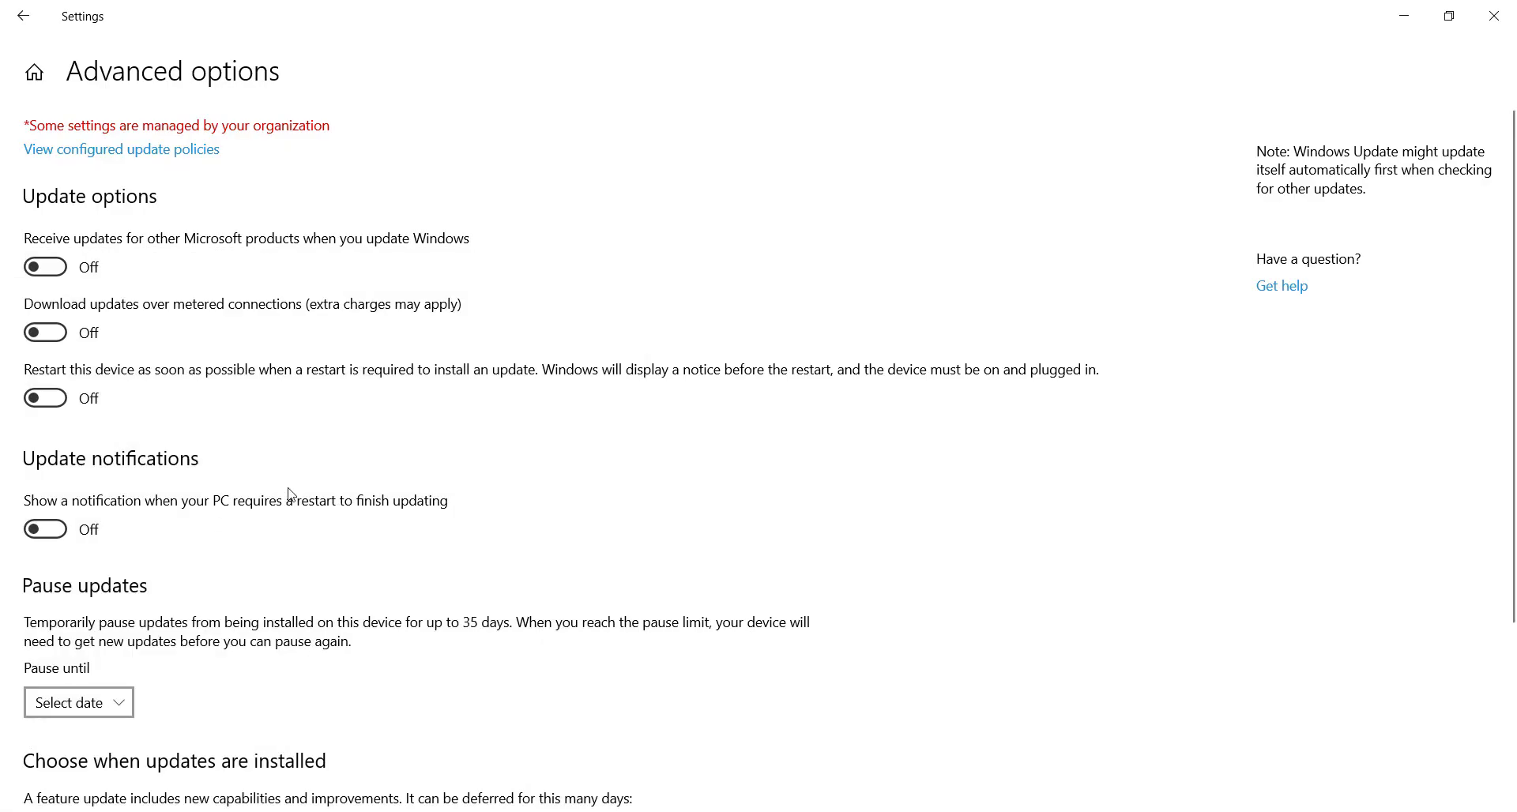
click(1494, 16)
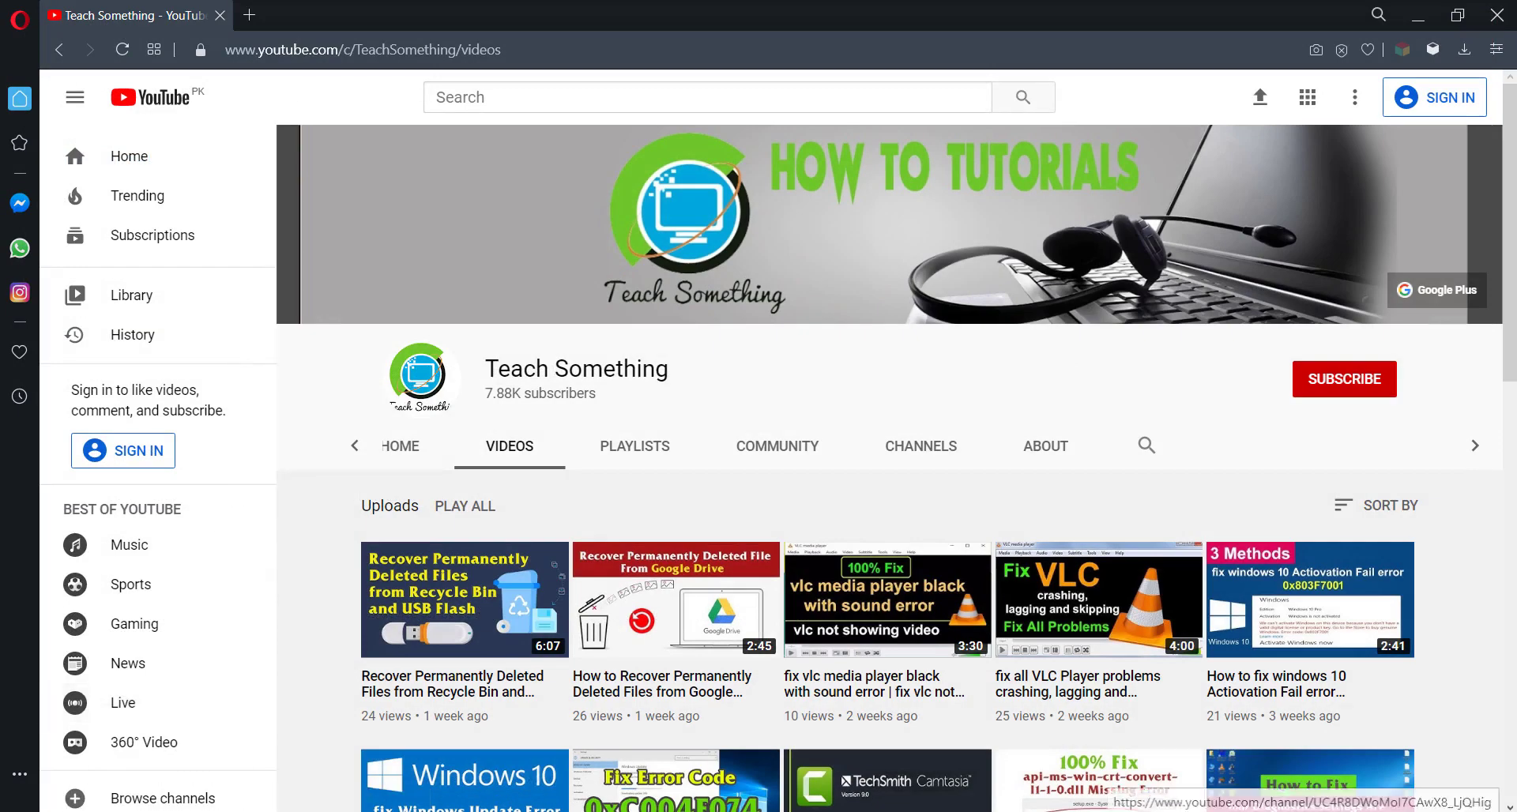
View the Troubleshoot page under Update & Security in Windows Settings, and close Settings
click(19, 806)
click(25, 743)
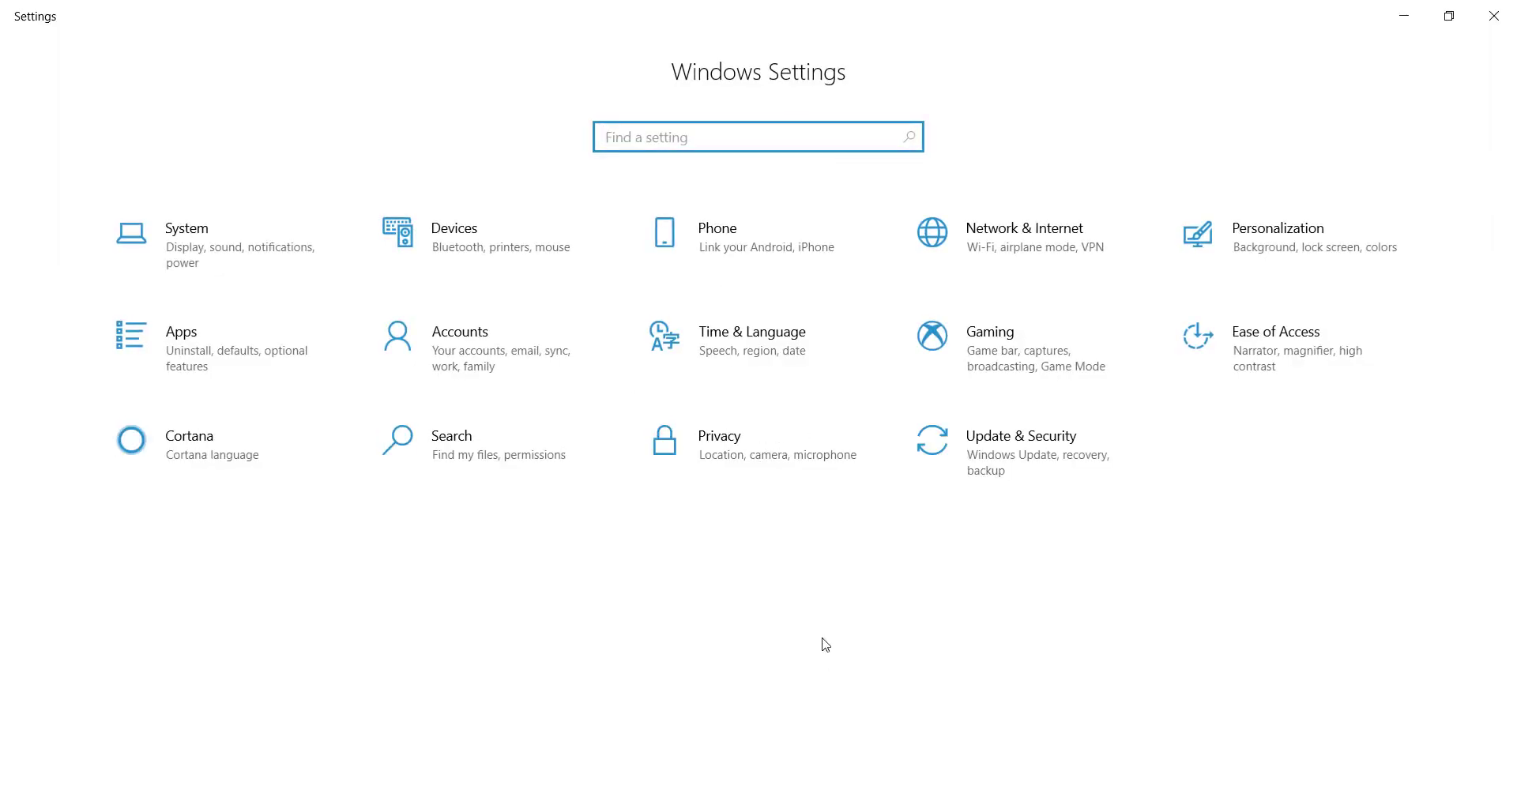
click(1030, 464)
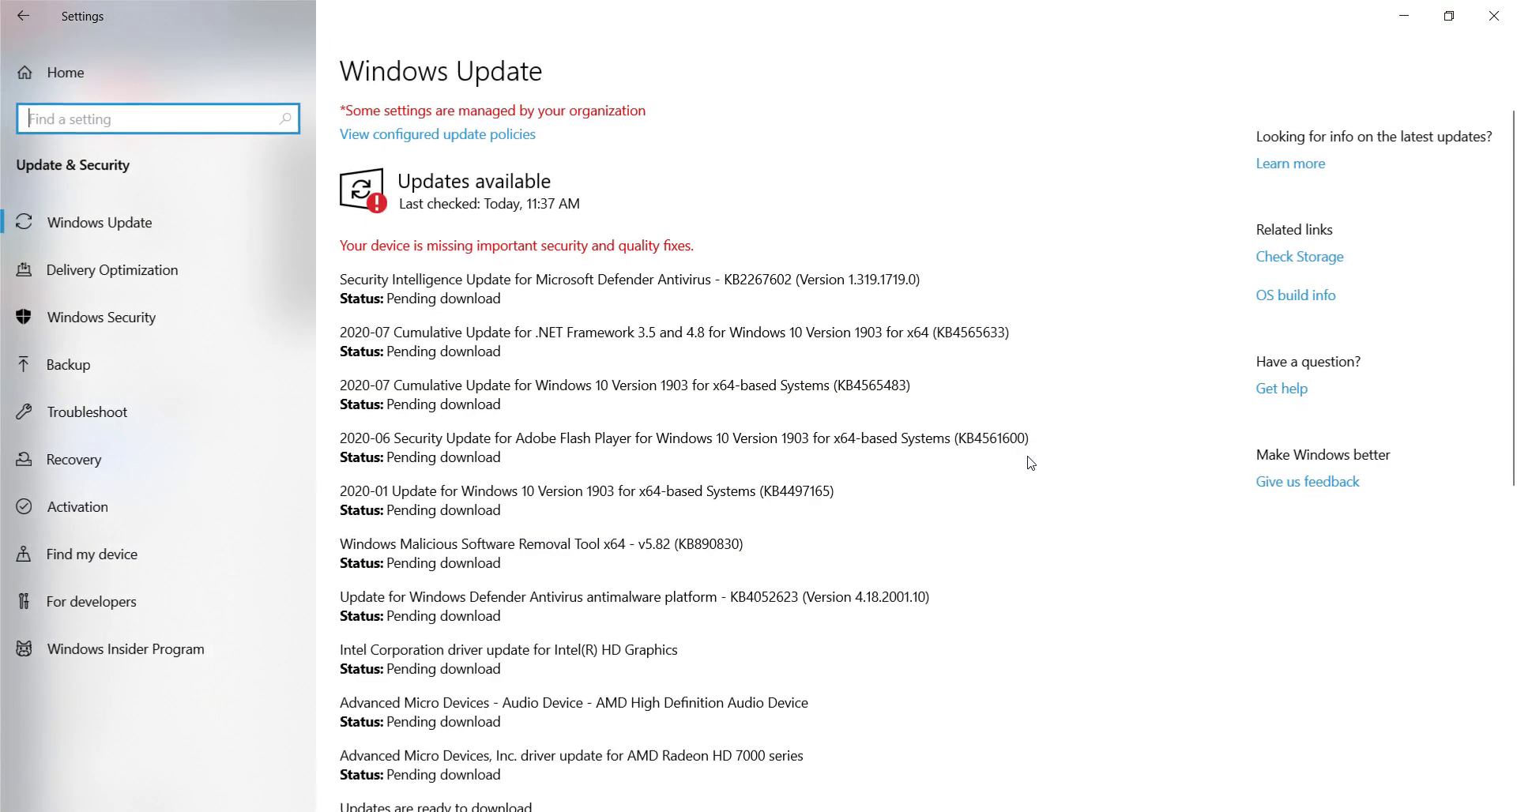
click(98, 427)
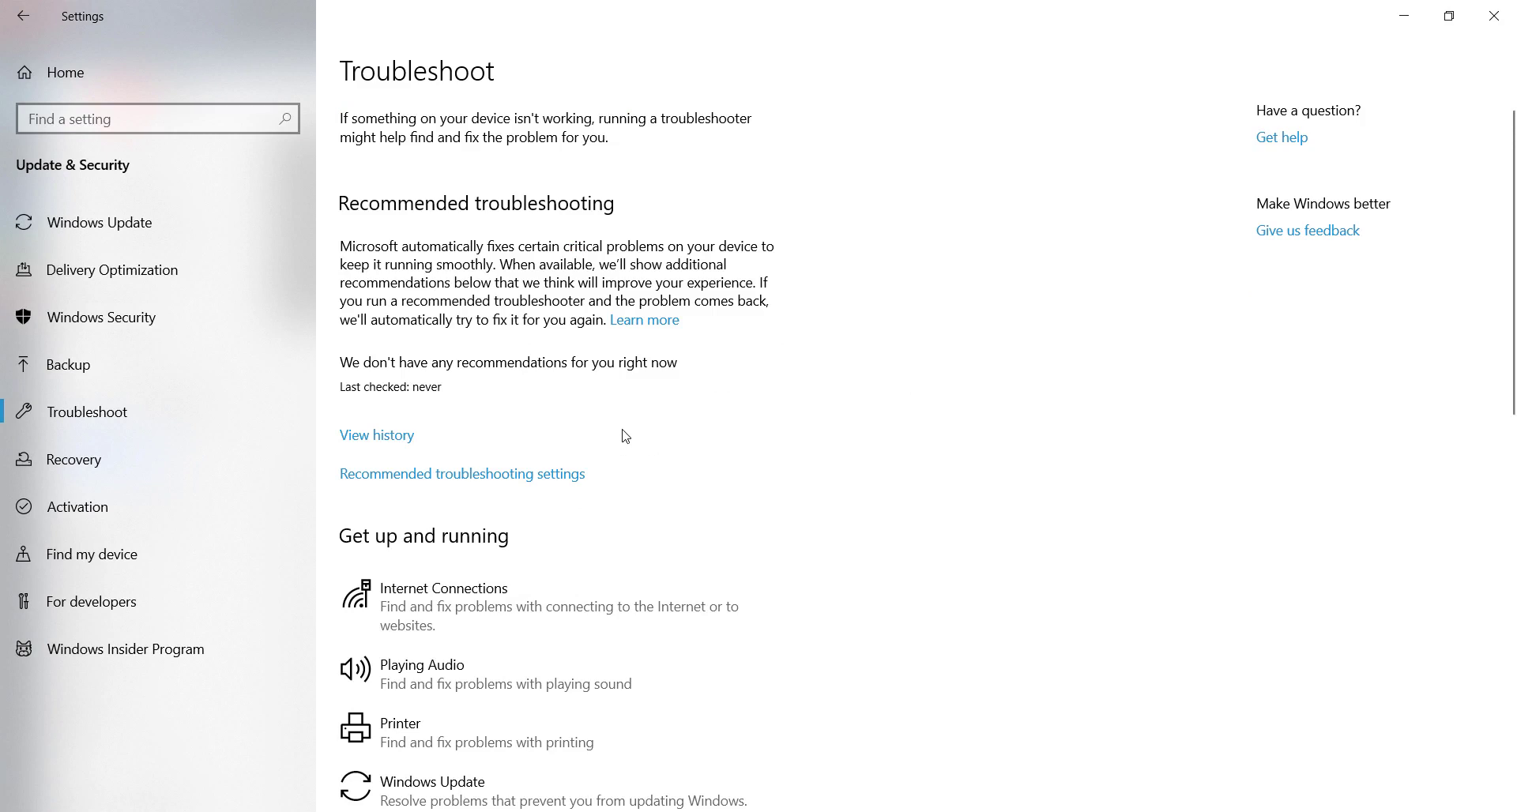
click(1509, 15)
Open This PC in File Explorer and go to the Windows folder on Local Disk (C:)
key(super+s)
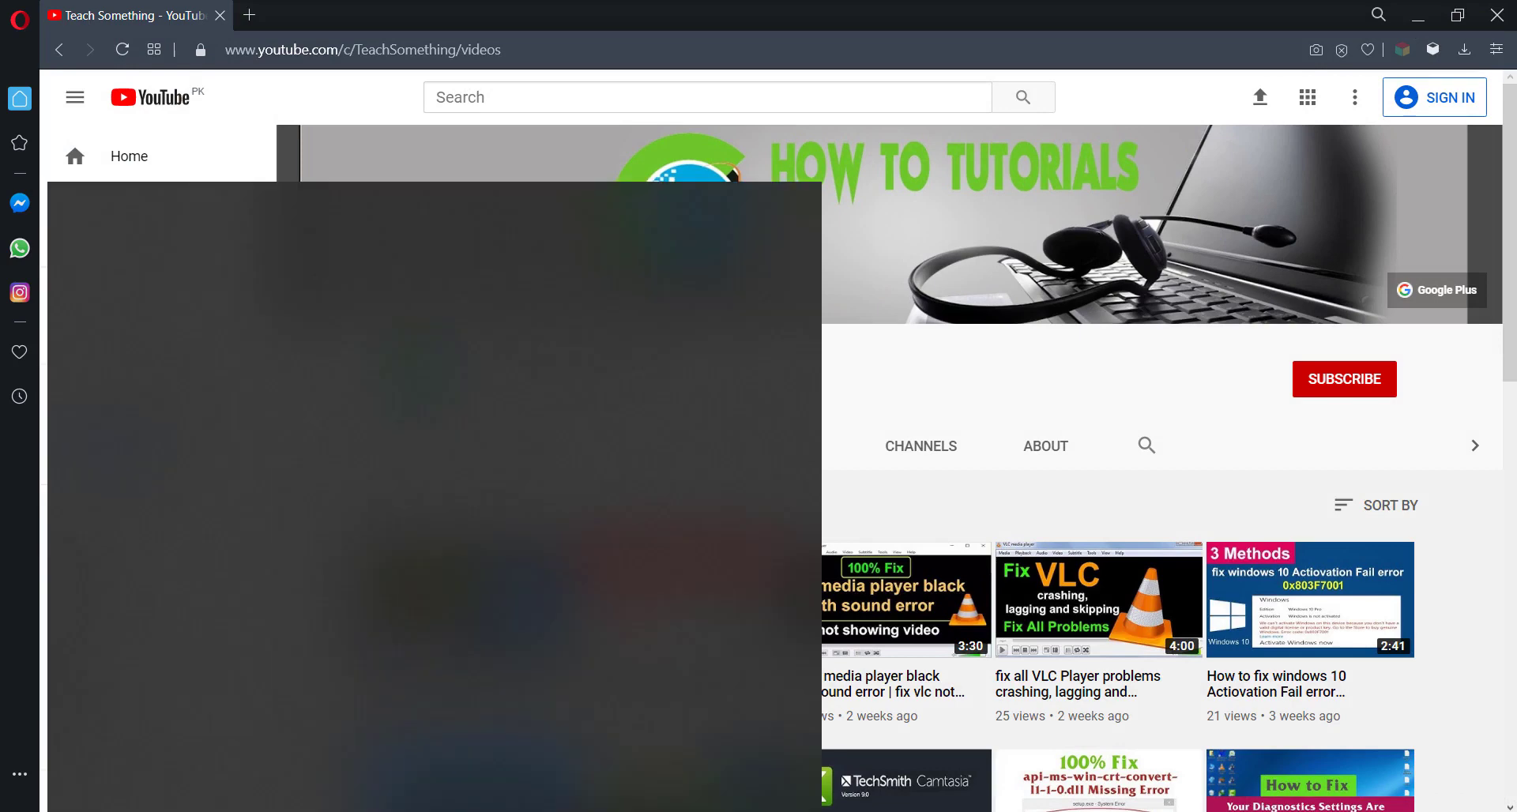
text(this pc)
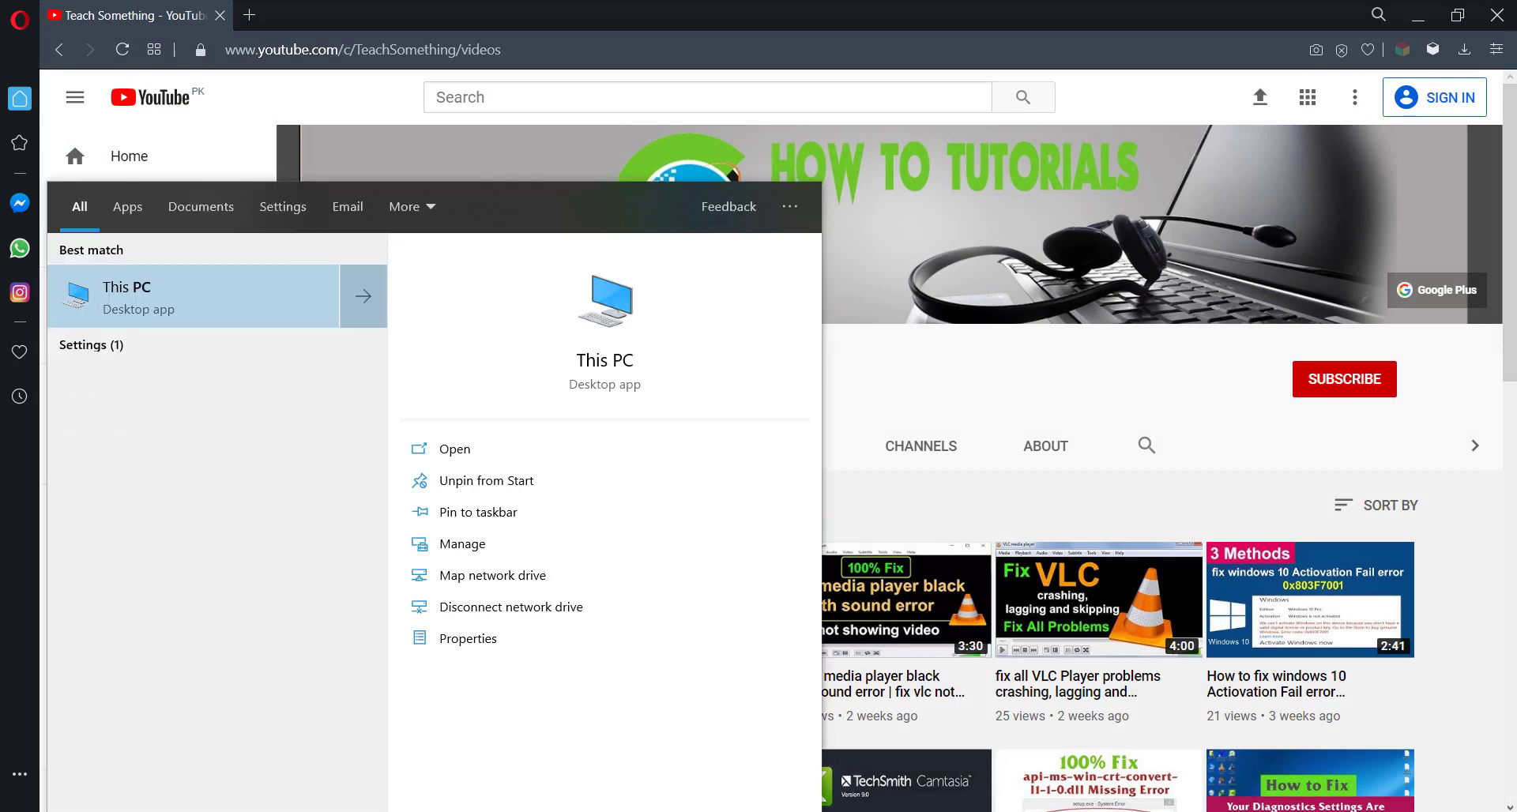
key(Return)
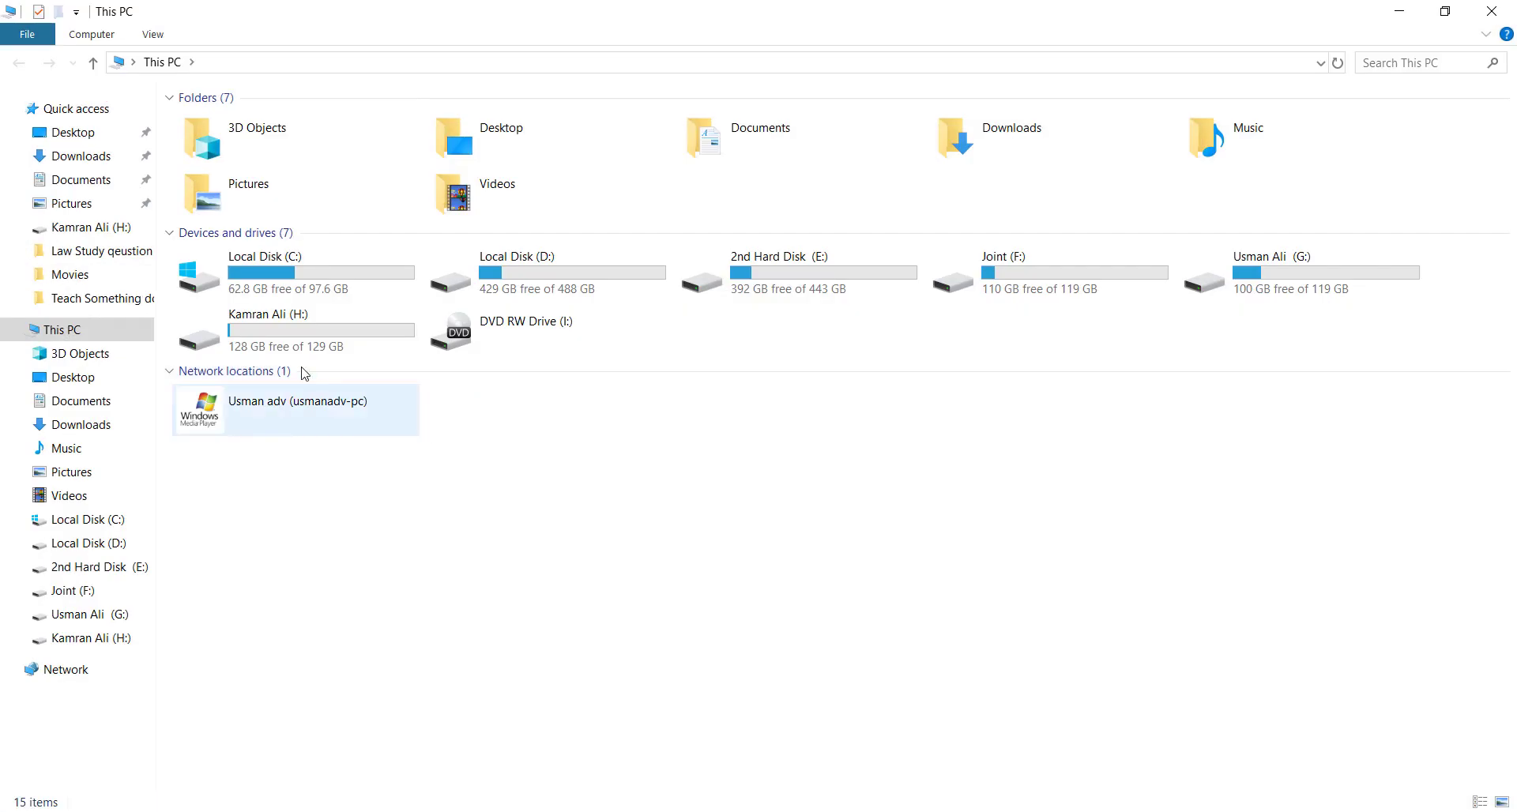
click(243, 267)
double_click(242, 268)
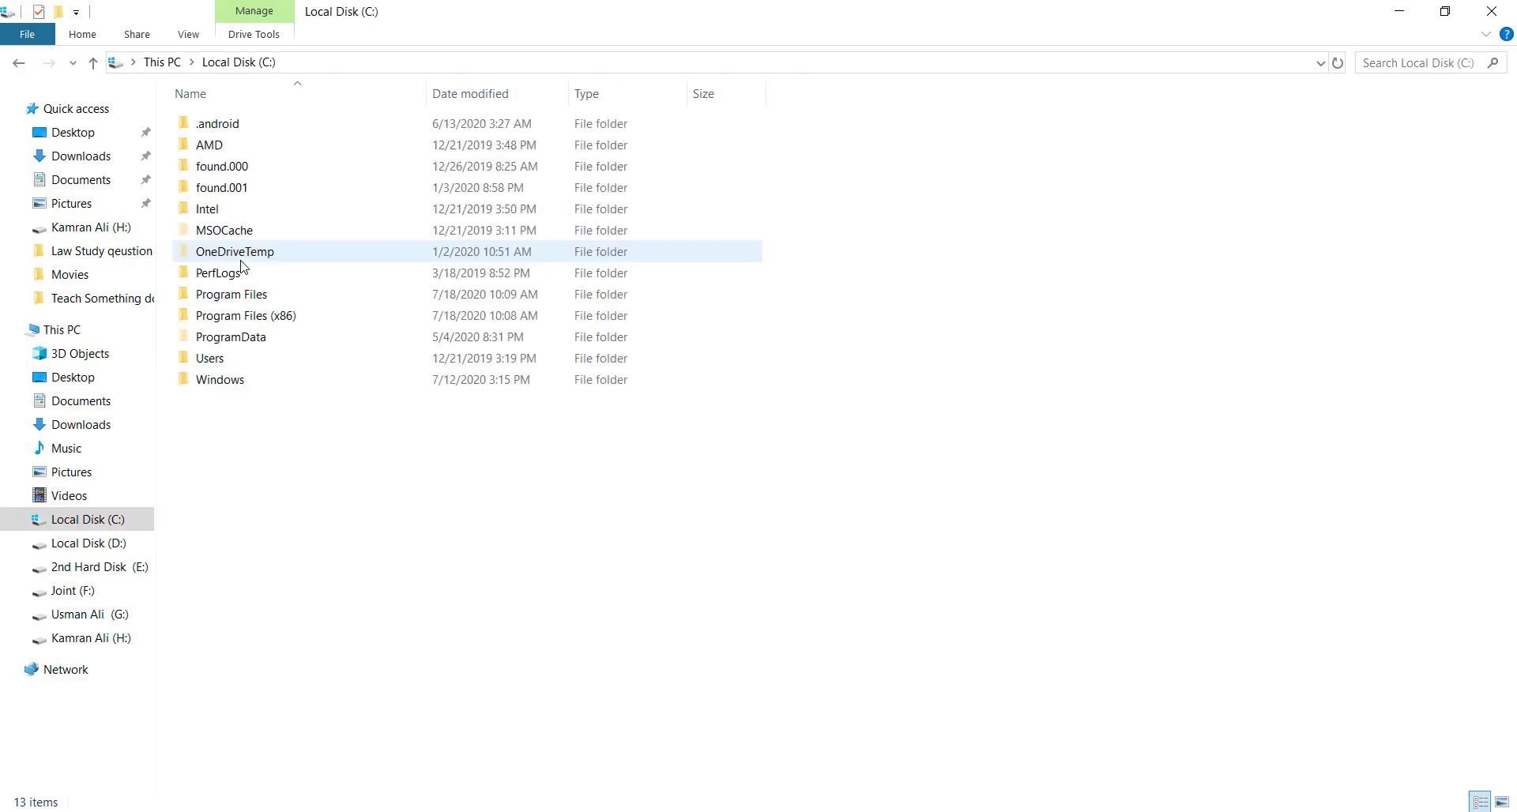
double_click(235, 383)
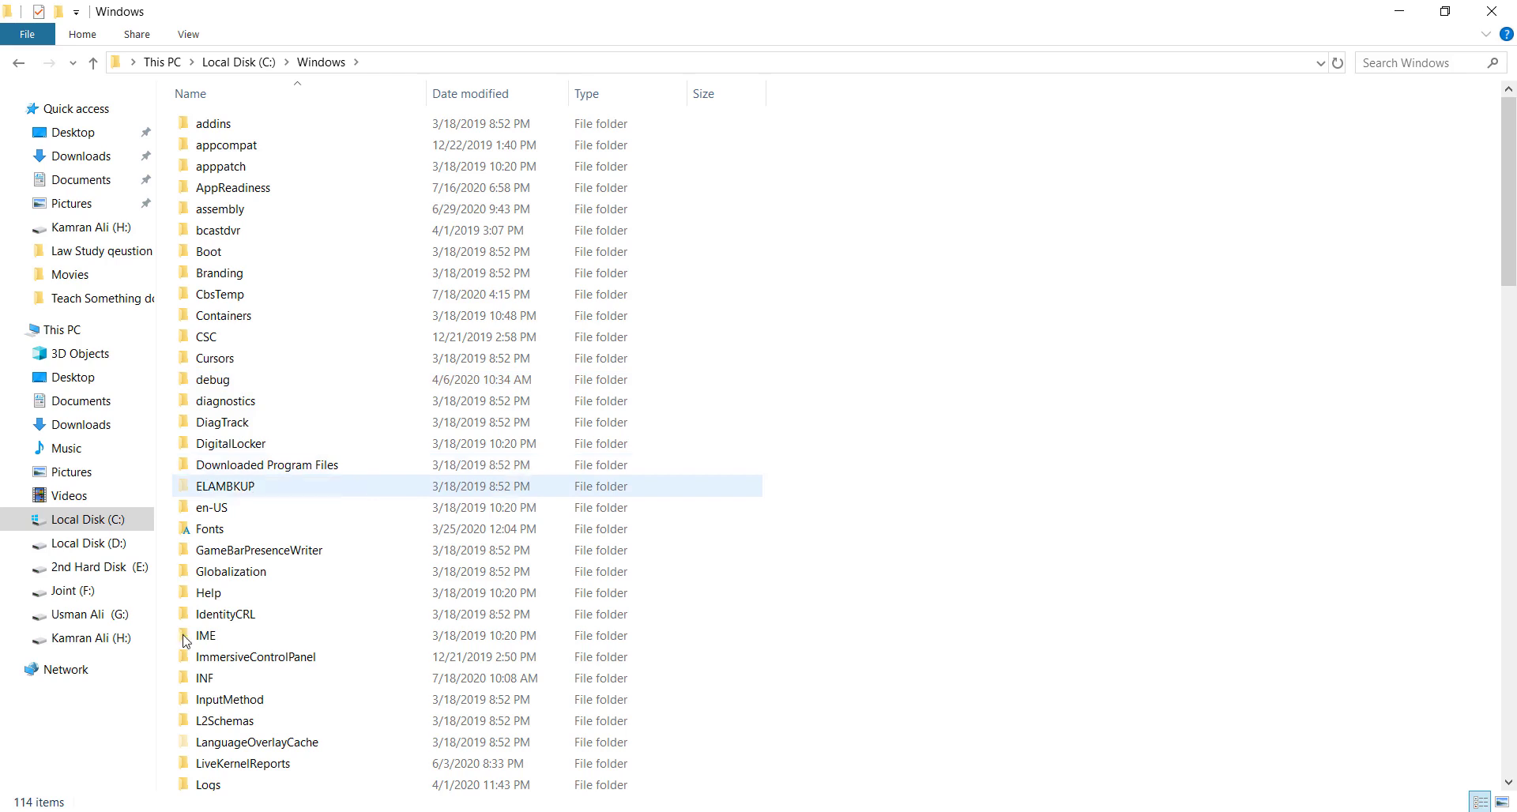
Open the Download folder inside the SoftwareDistribution folder
scroll(279, 605, down, 8)
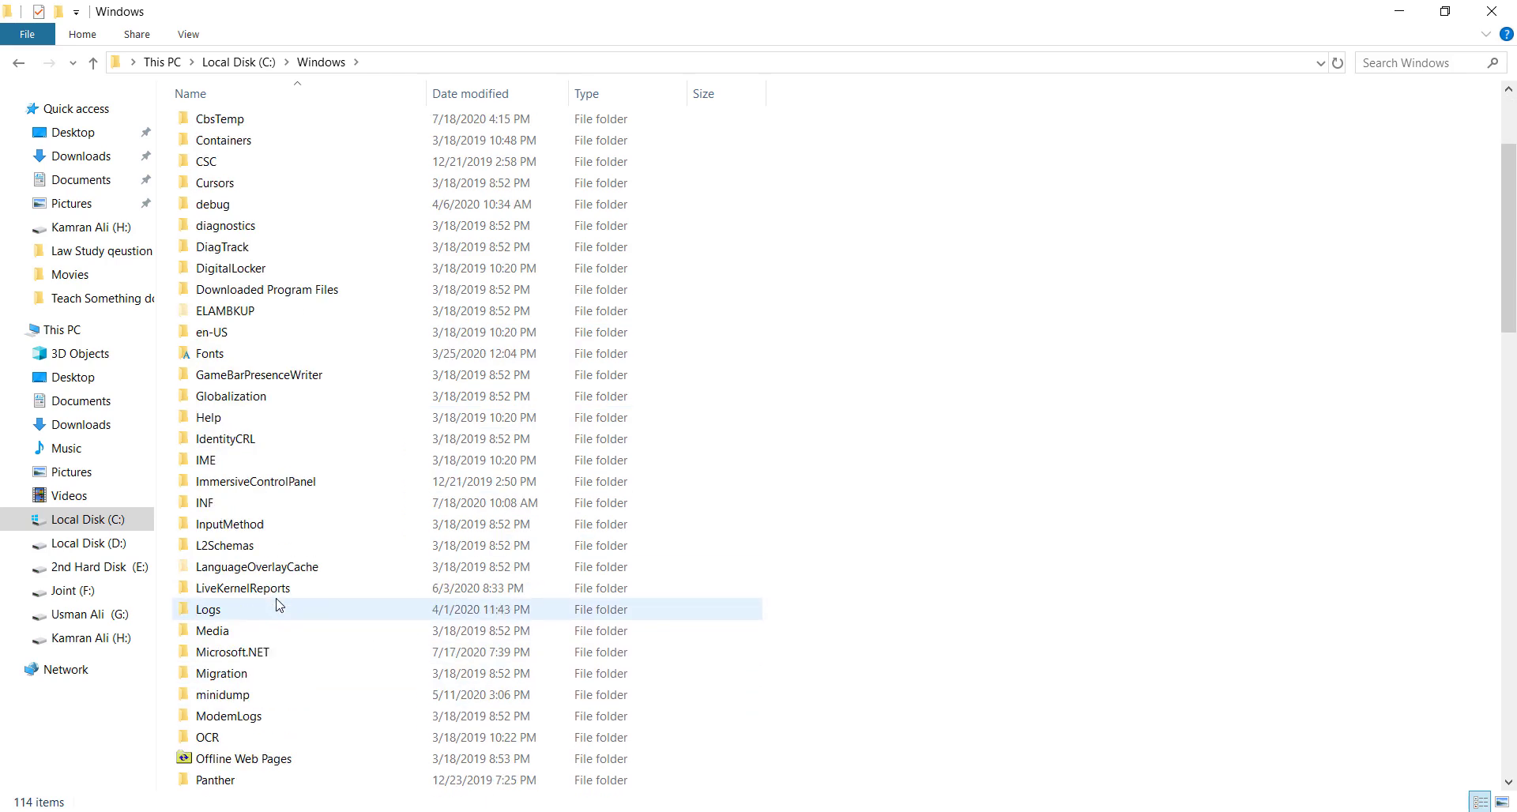
scroll(279, 605, down, 4)
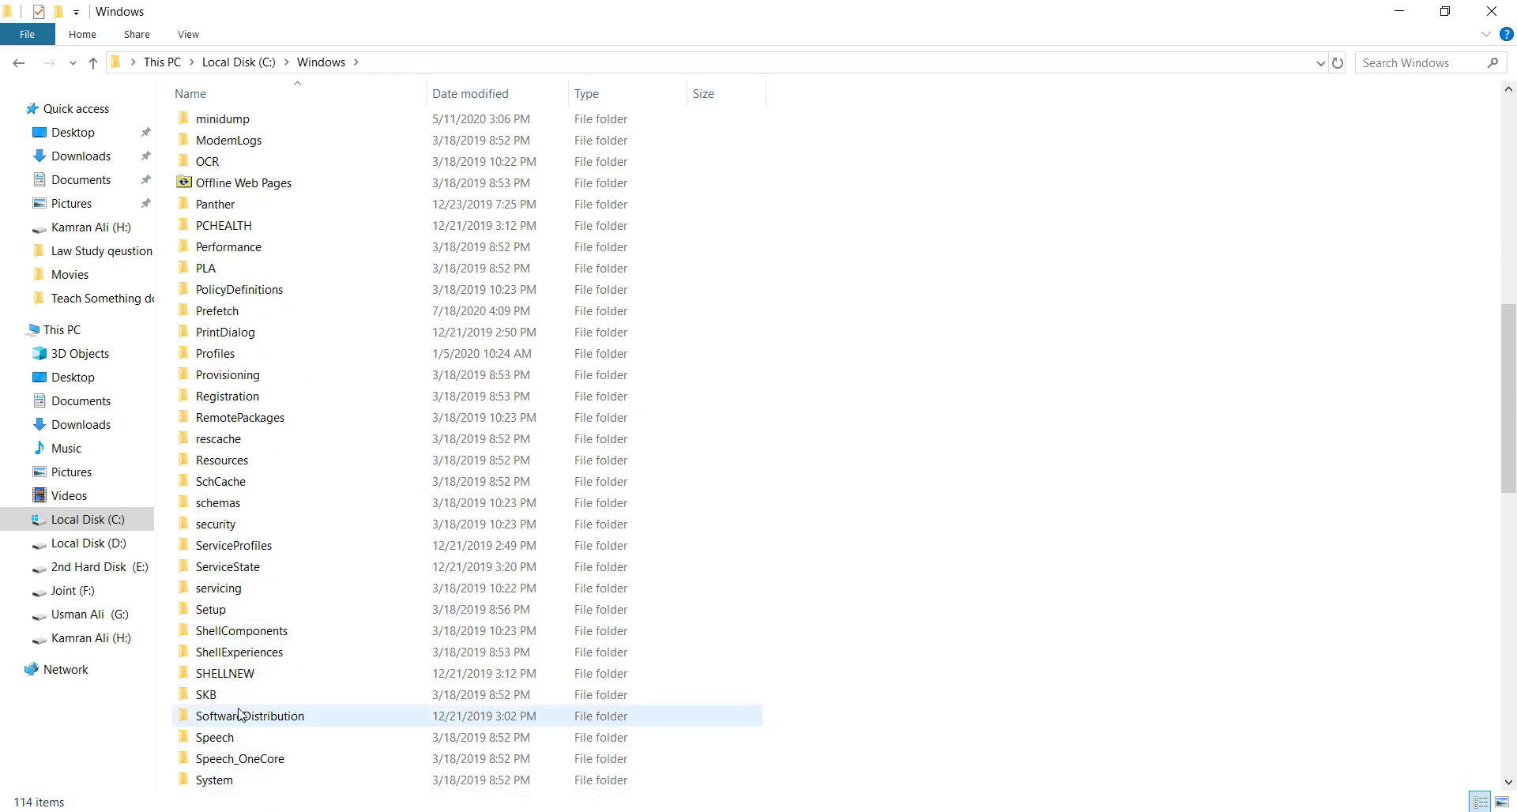
click(243, 716)
scroll(337, 653, down, 3)
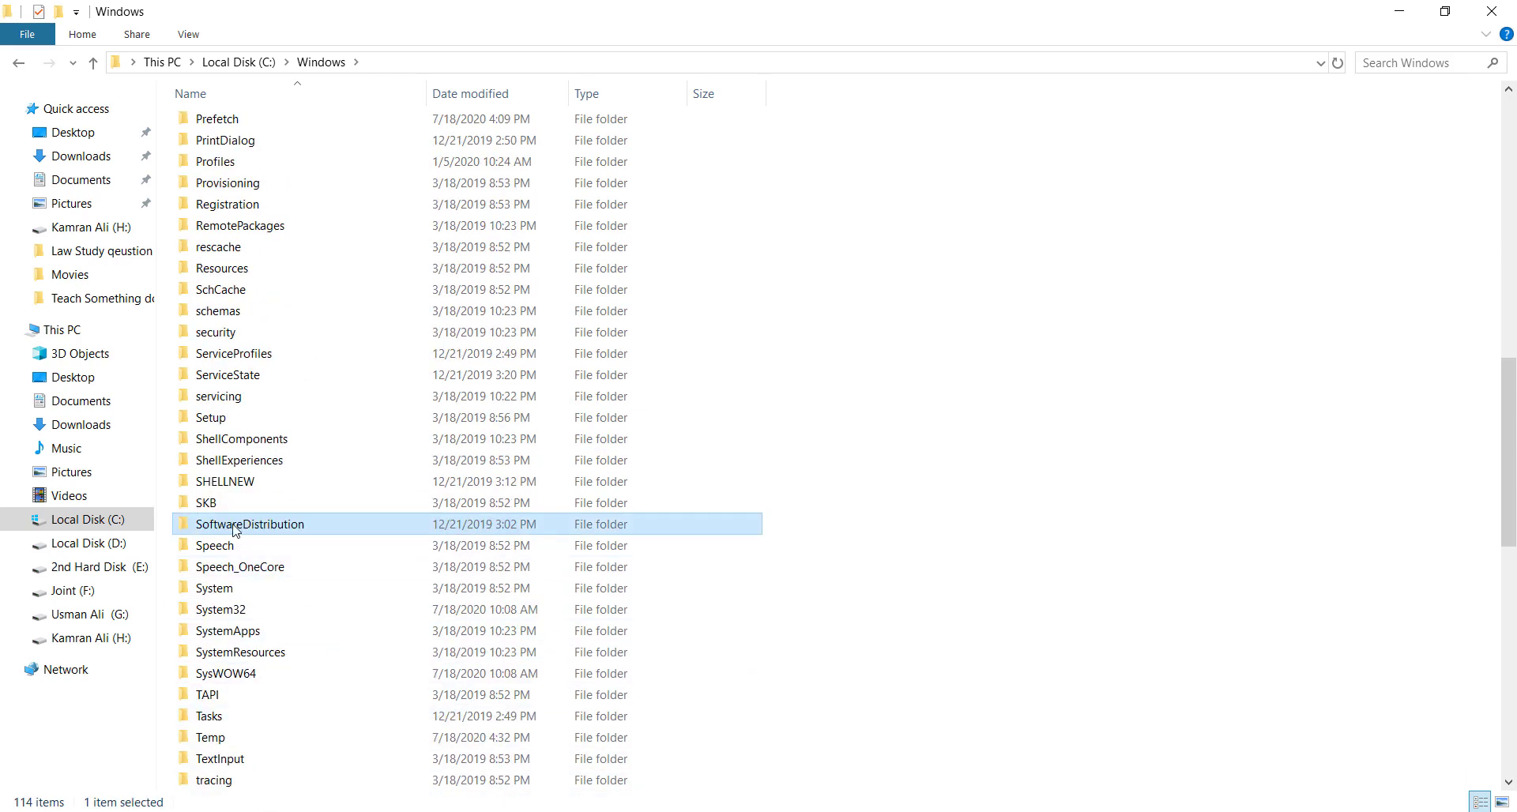
double_click(282, 525)
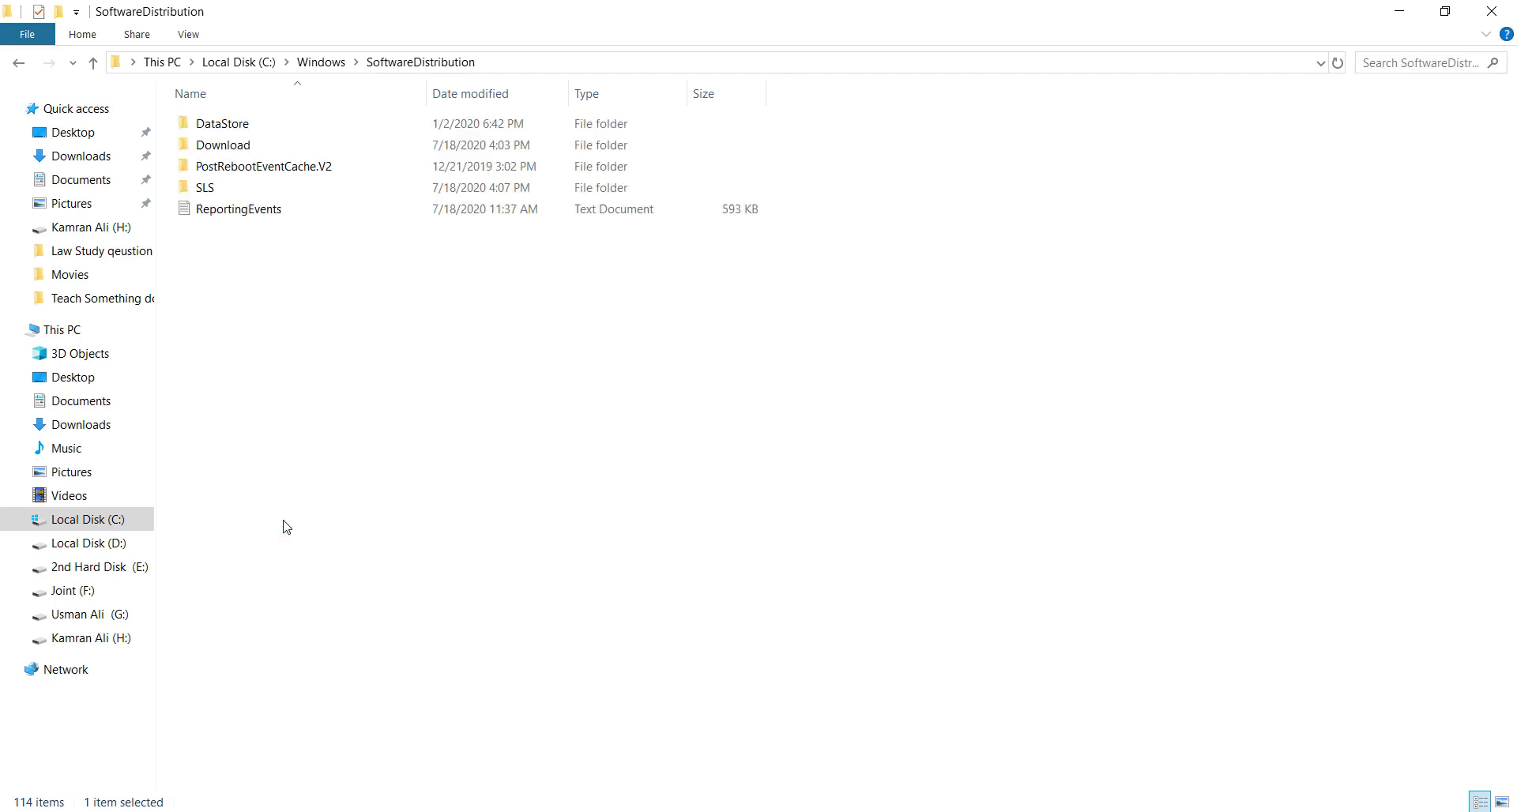
double_click(237, 147)
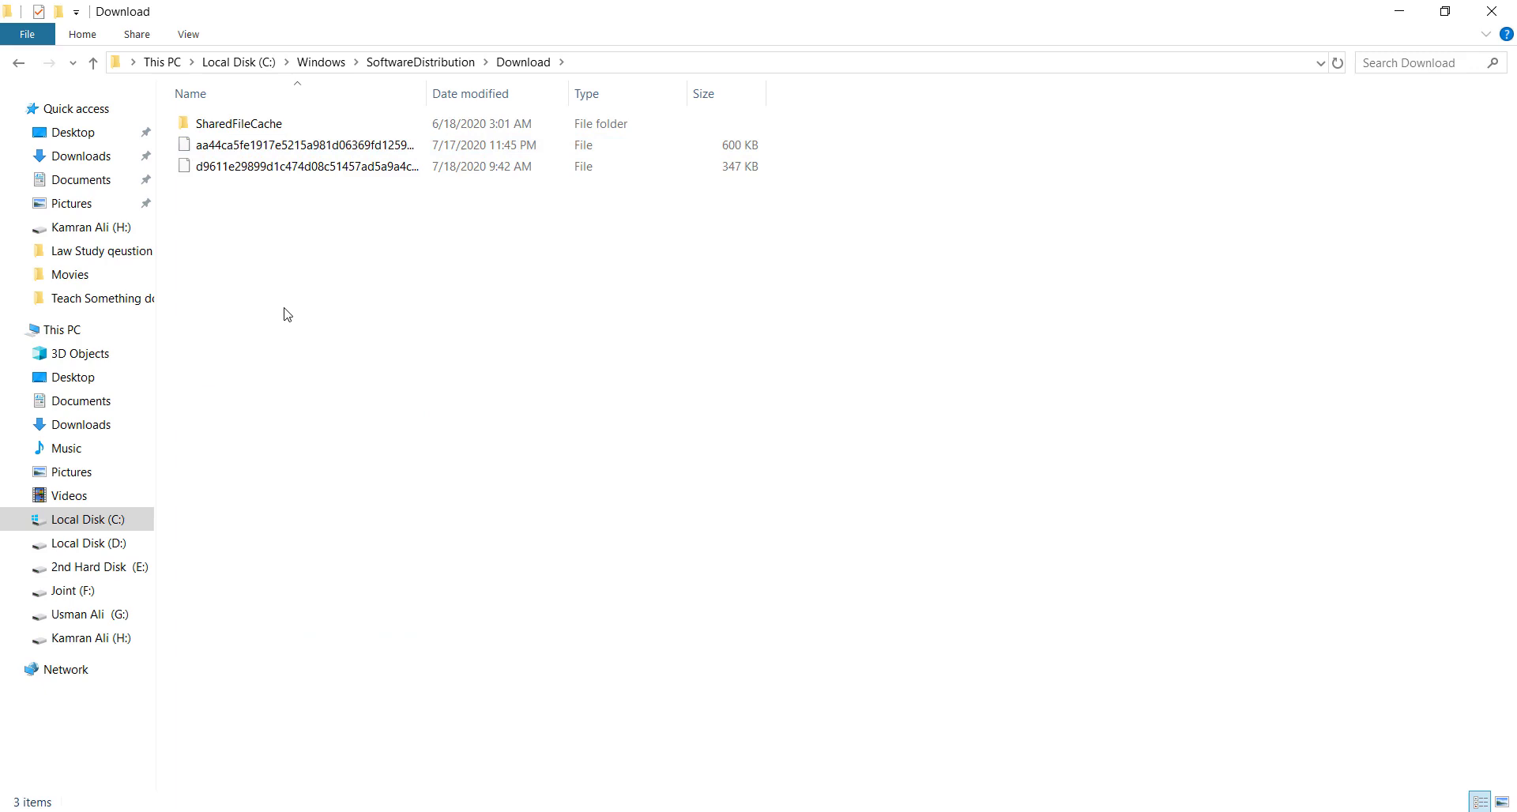
Delete everything in the SoftwareDistribution Download folder and close the File Explorer window
drag(470, 291, 209, 120)
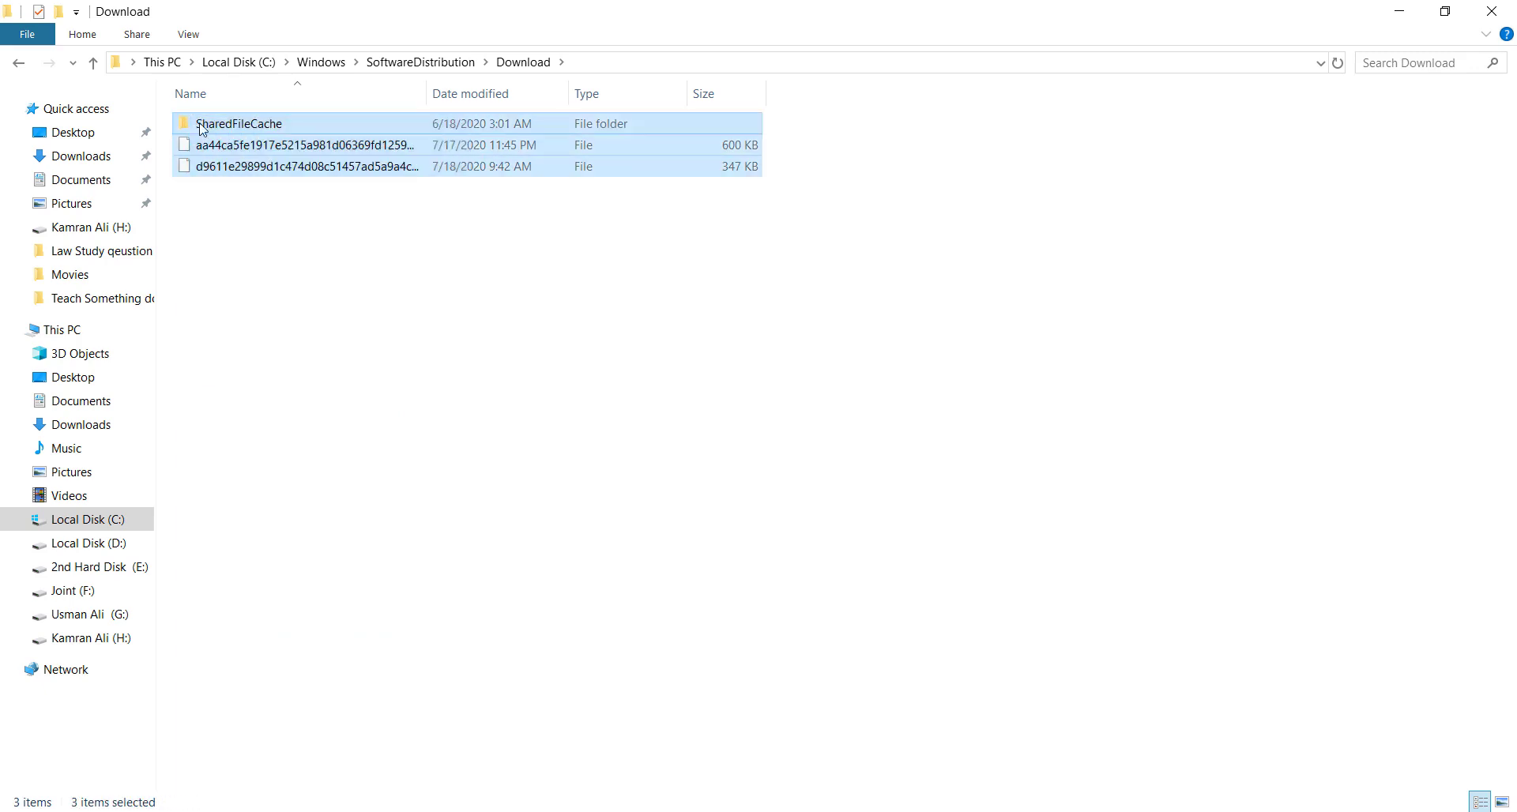
right_click(245, 142)
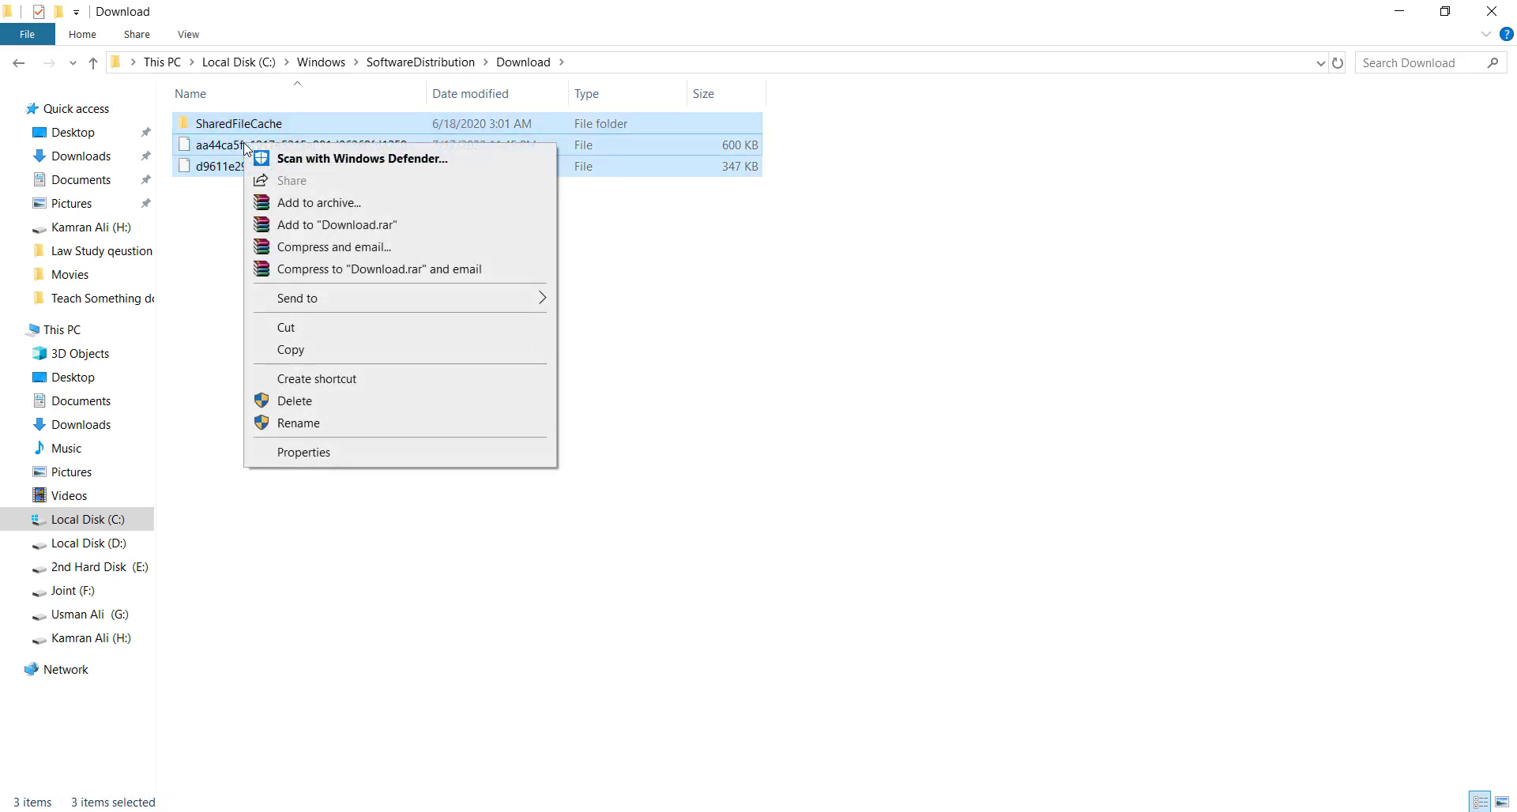
click(311, 405)
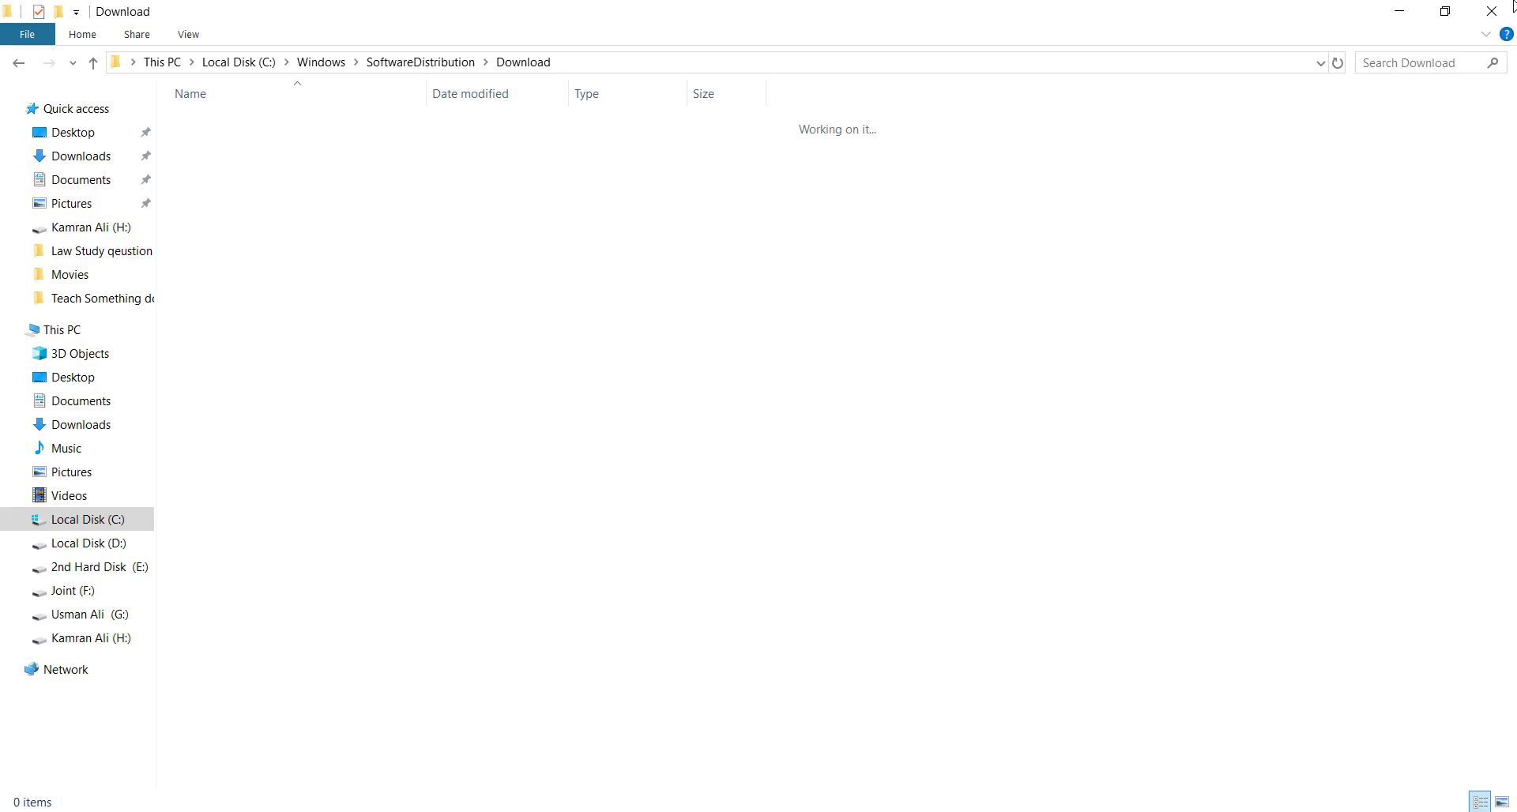
click(1492, 11)
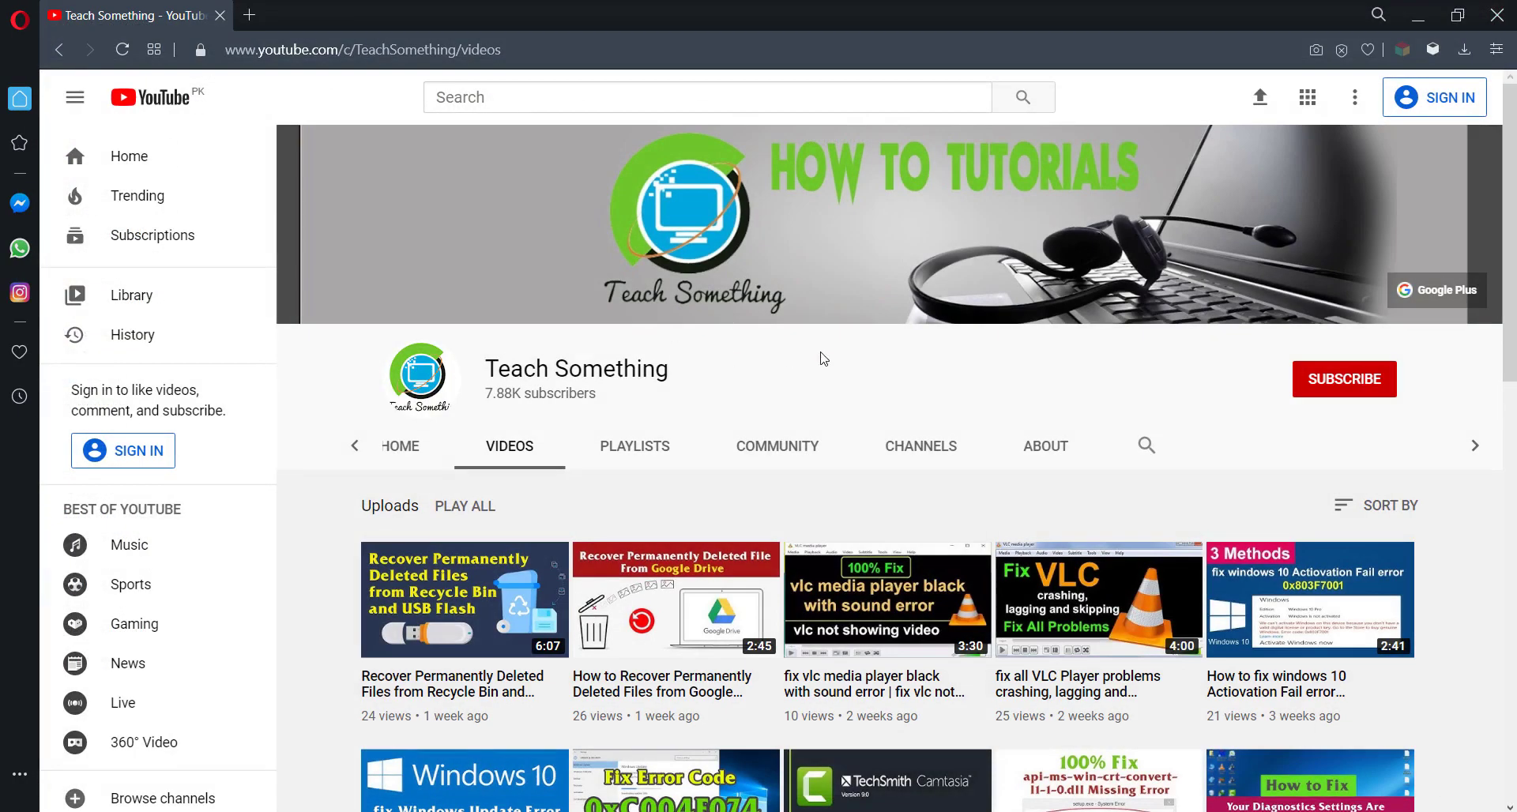
key(super+s)
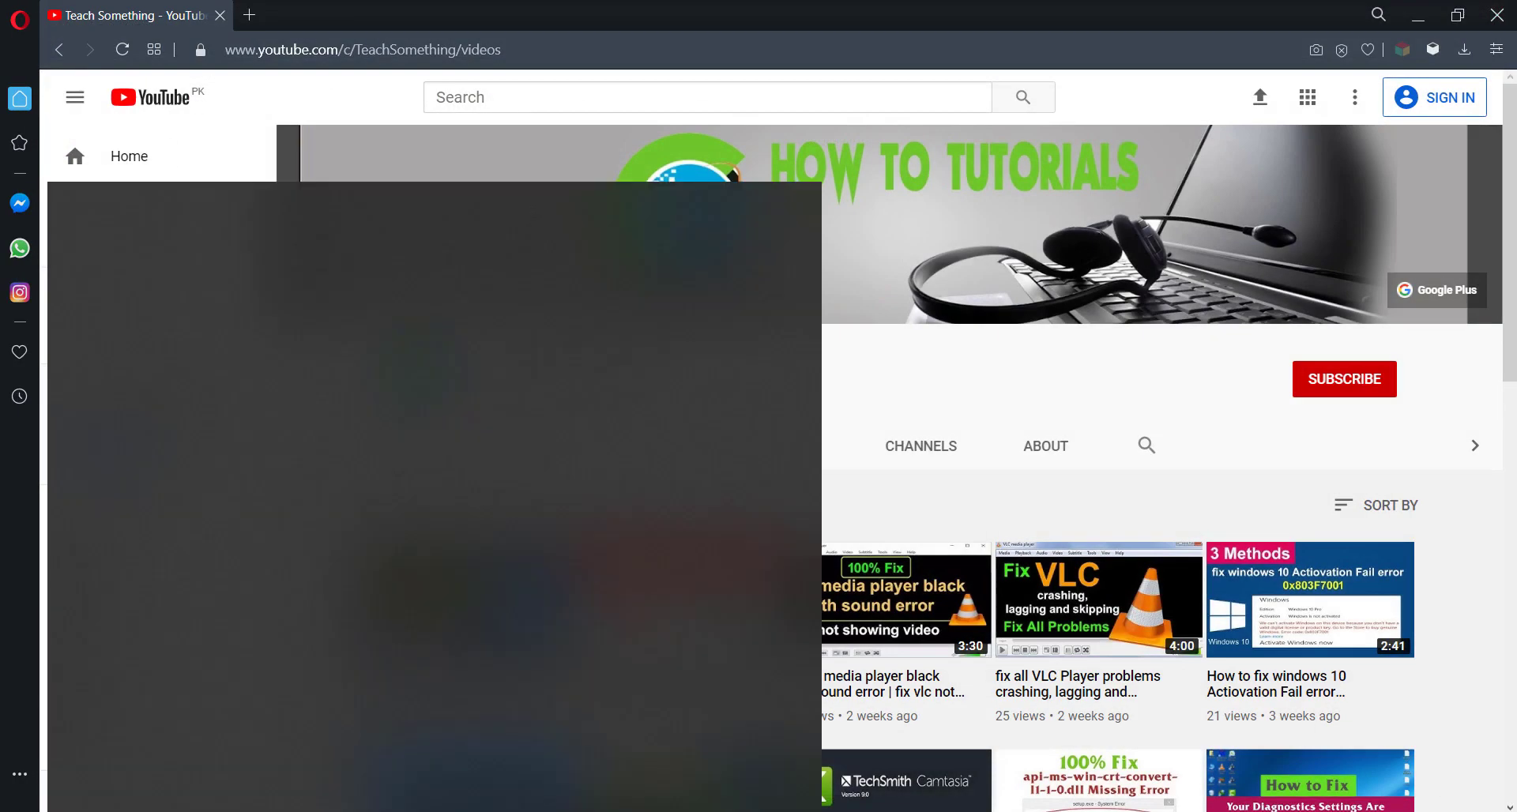
text(cmd)
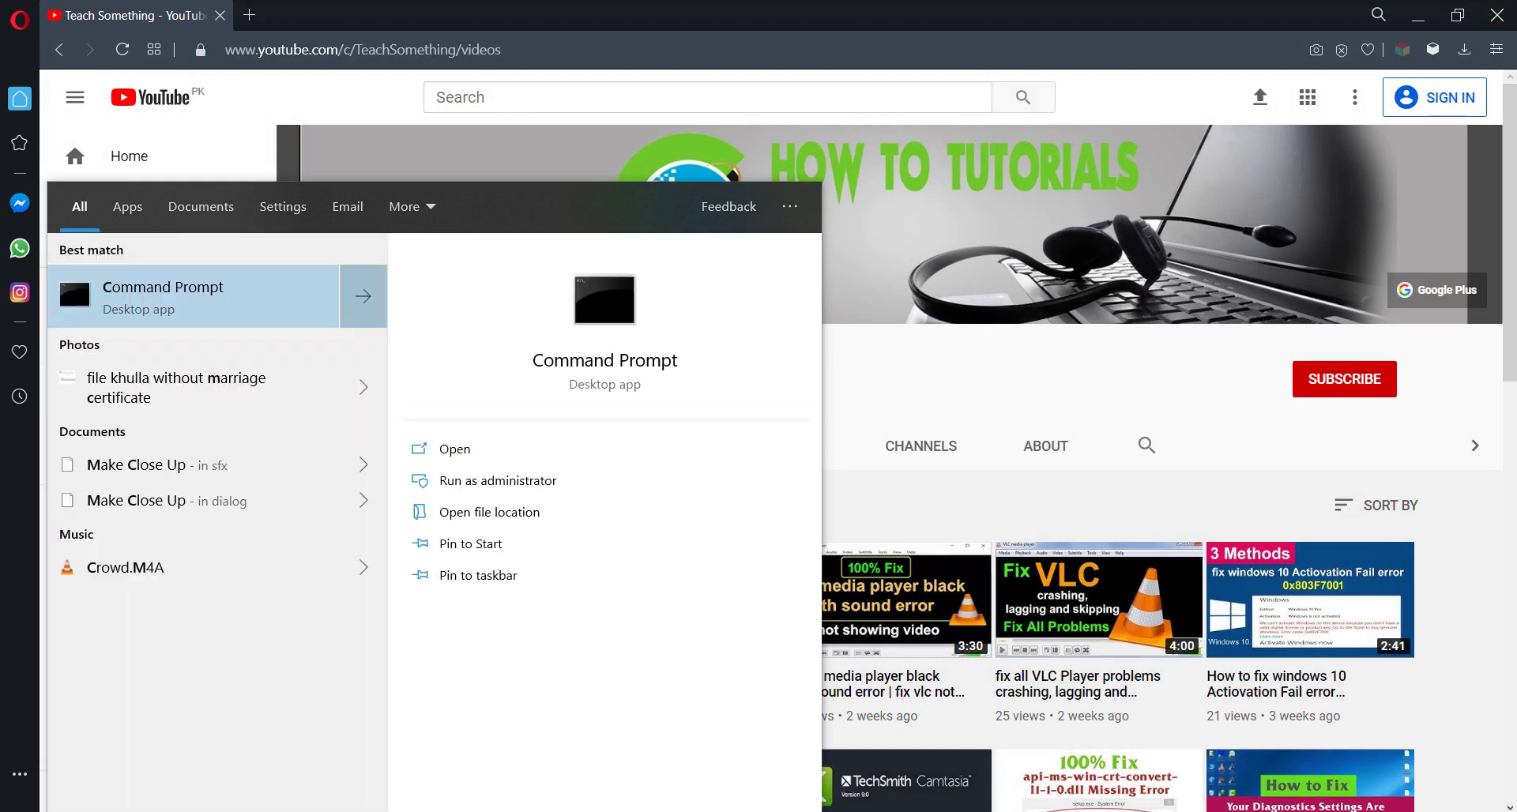
key(BackSpace)
key(BackSpace)
key(BackSpace)
text(cmd)
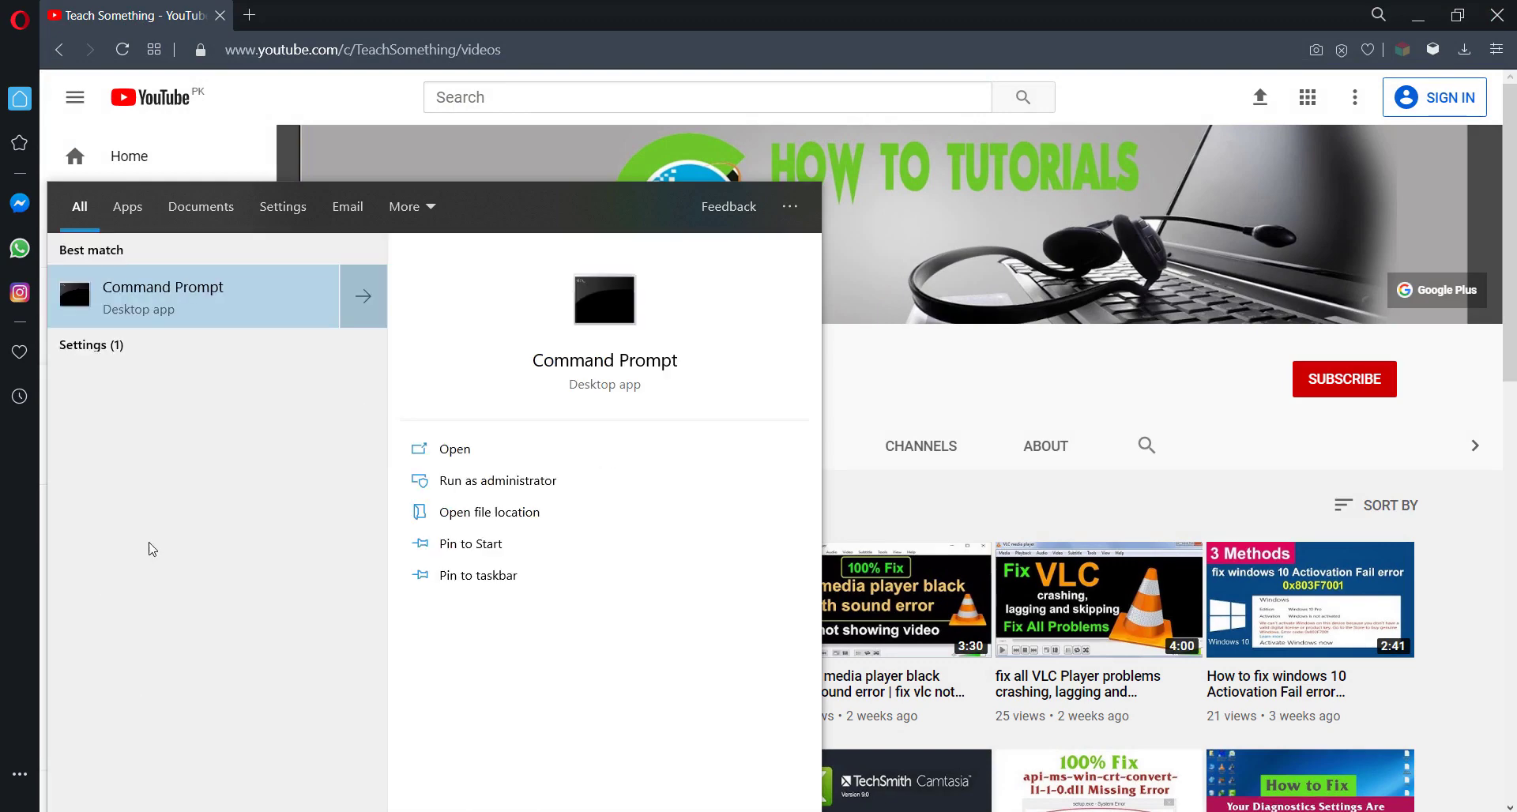
click(148, 310)
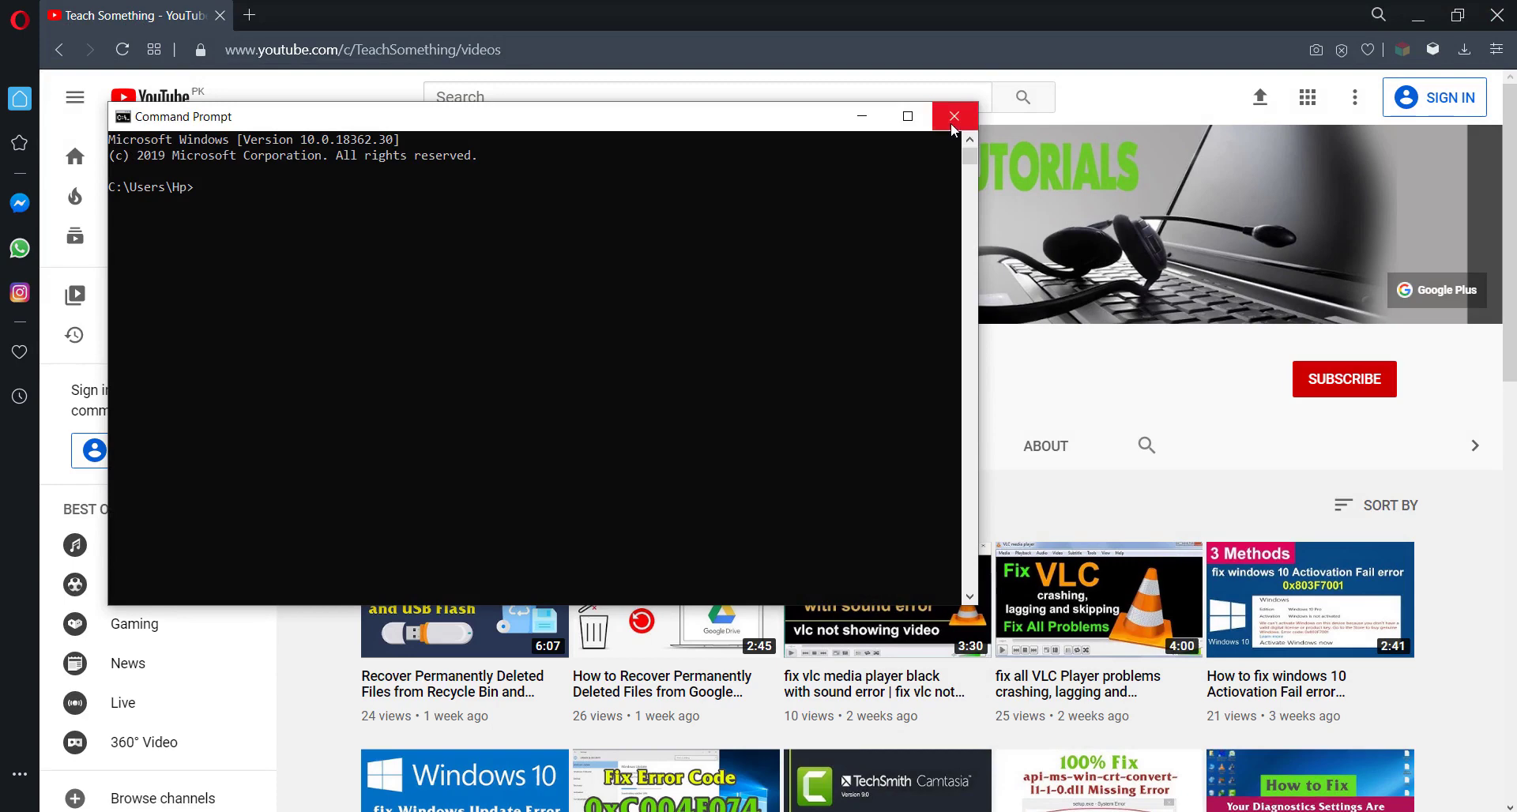
click(955, 116)
Open Command Prompt as administrator, run a system file scan with sfc /scannow, and dismiss the window
key(super)
text(cmd)
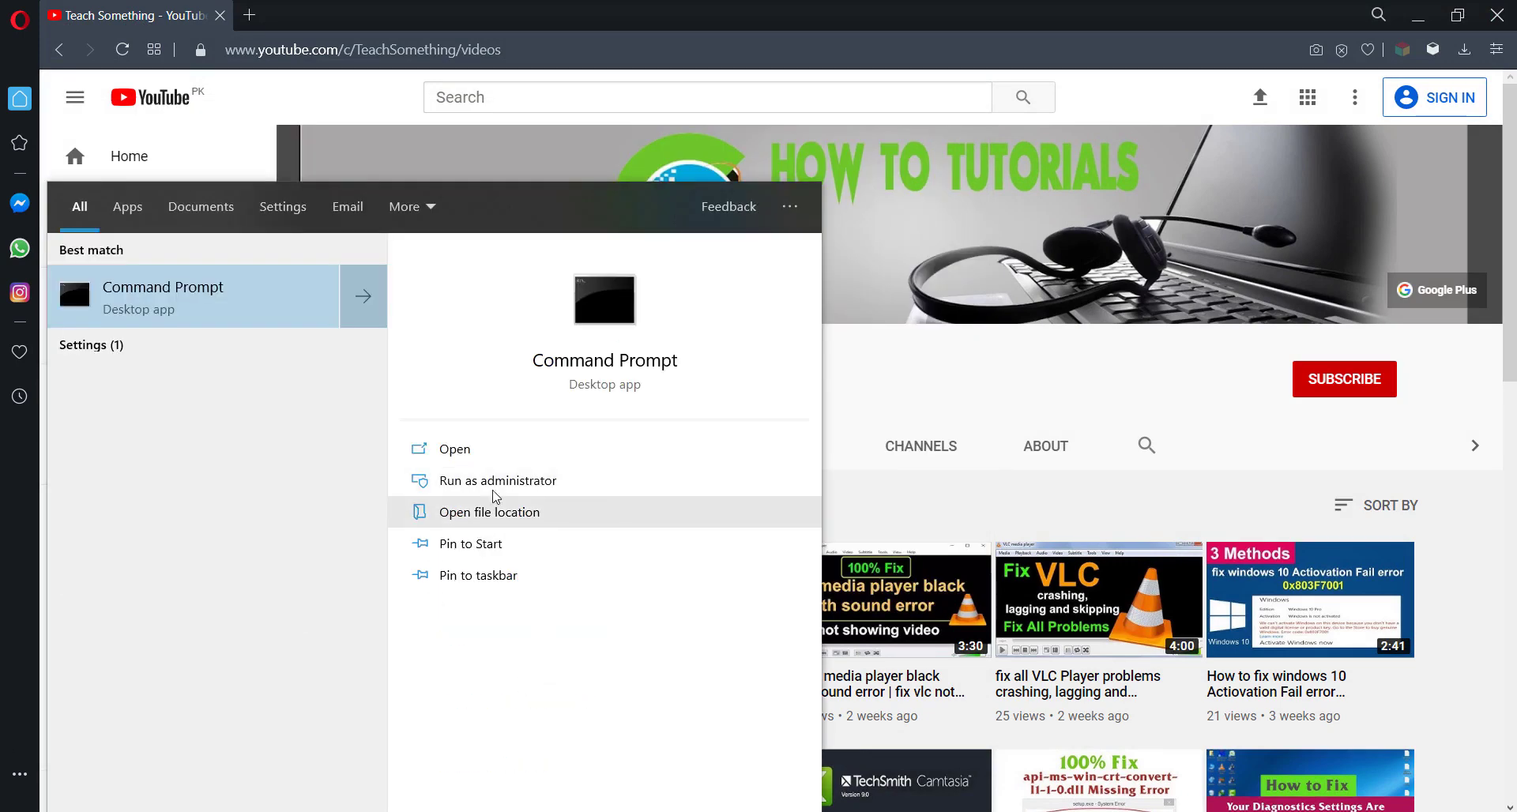
click(546, 481)
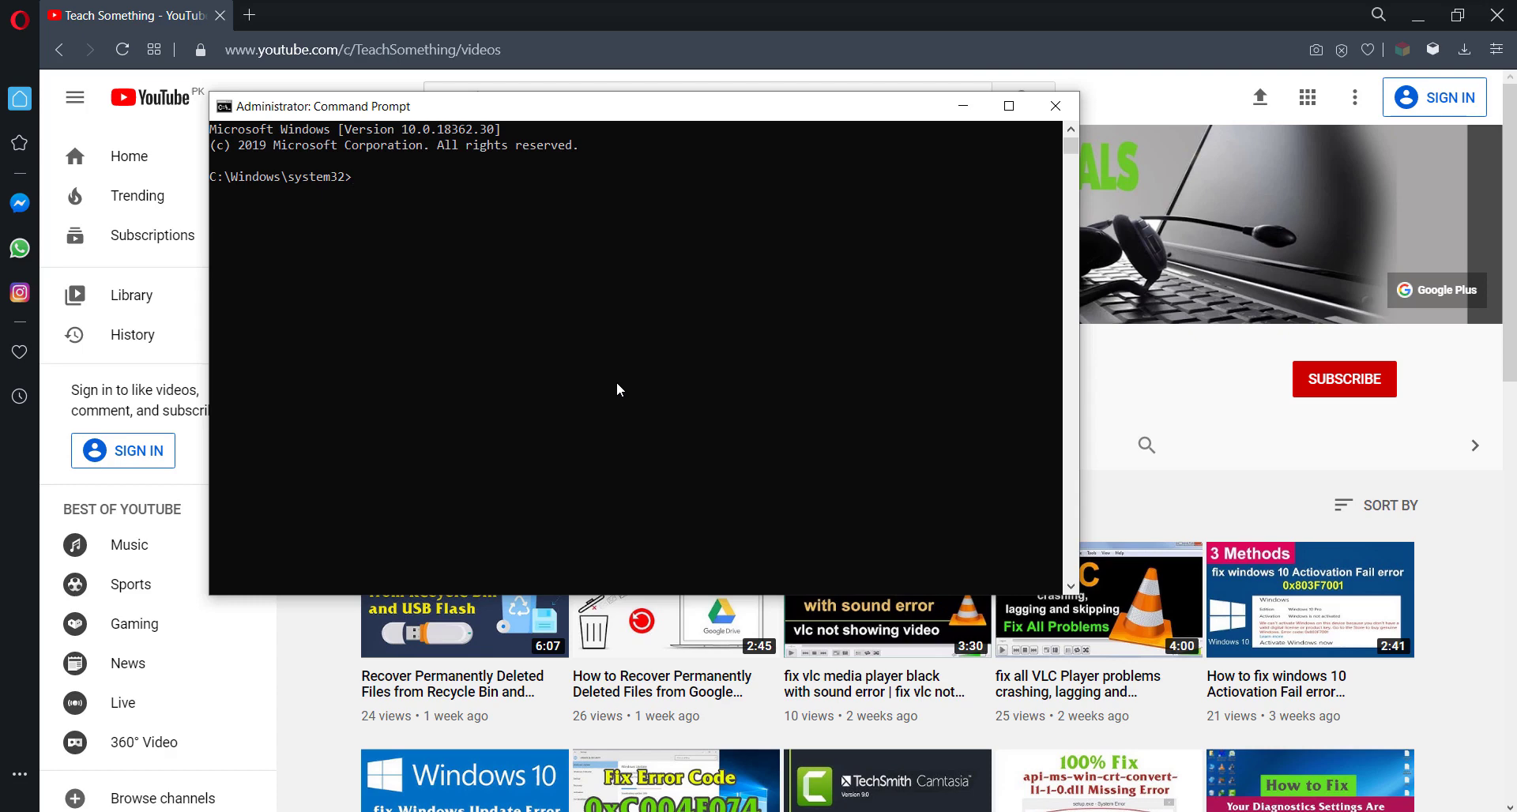
text(sfc /scannow)
key(Return)
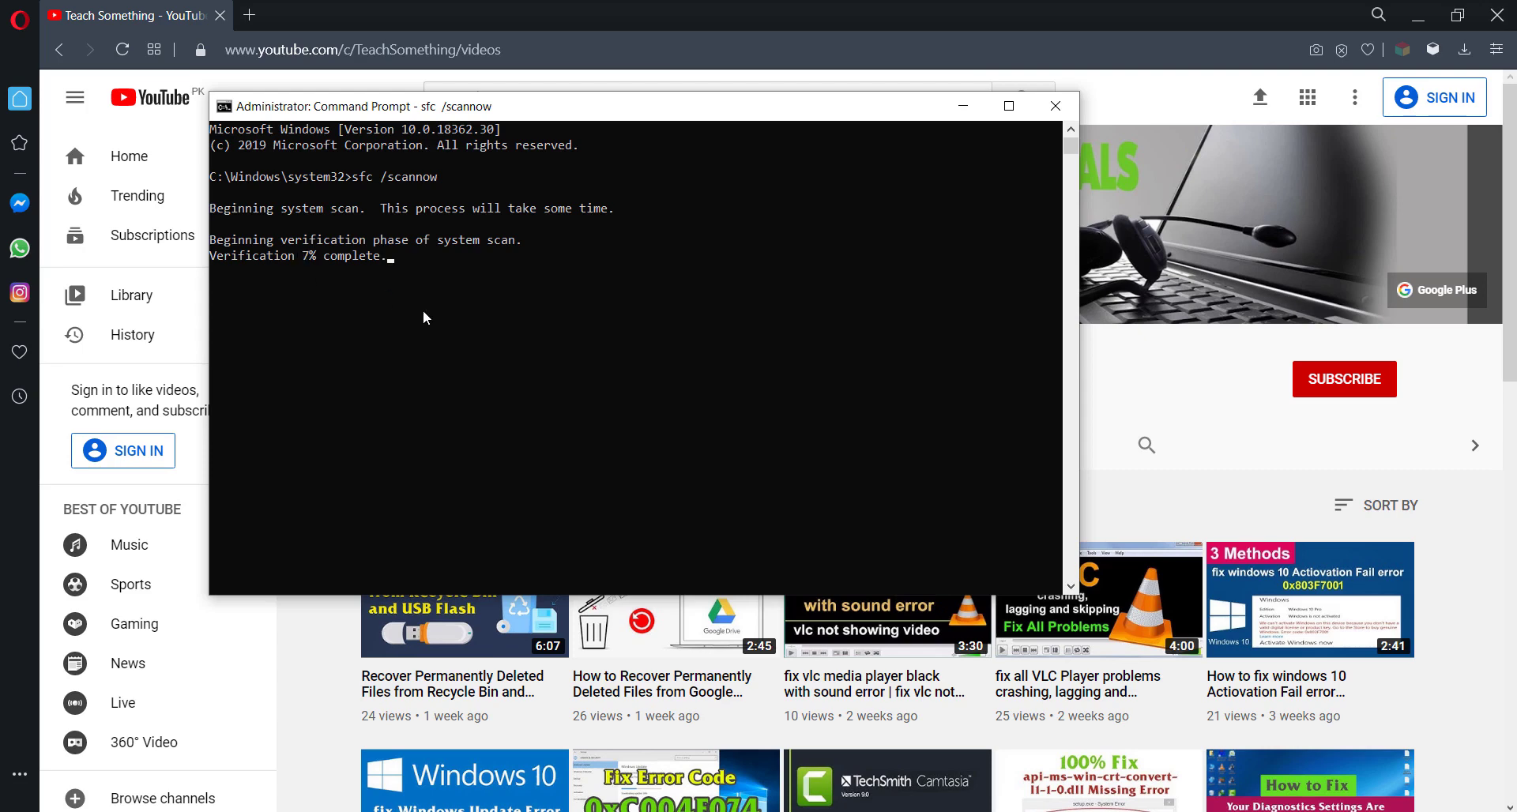
click(865, 20)
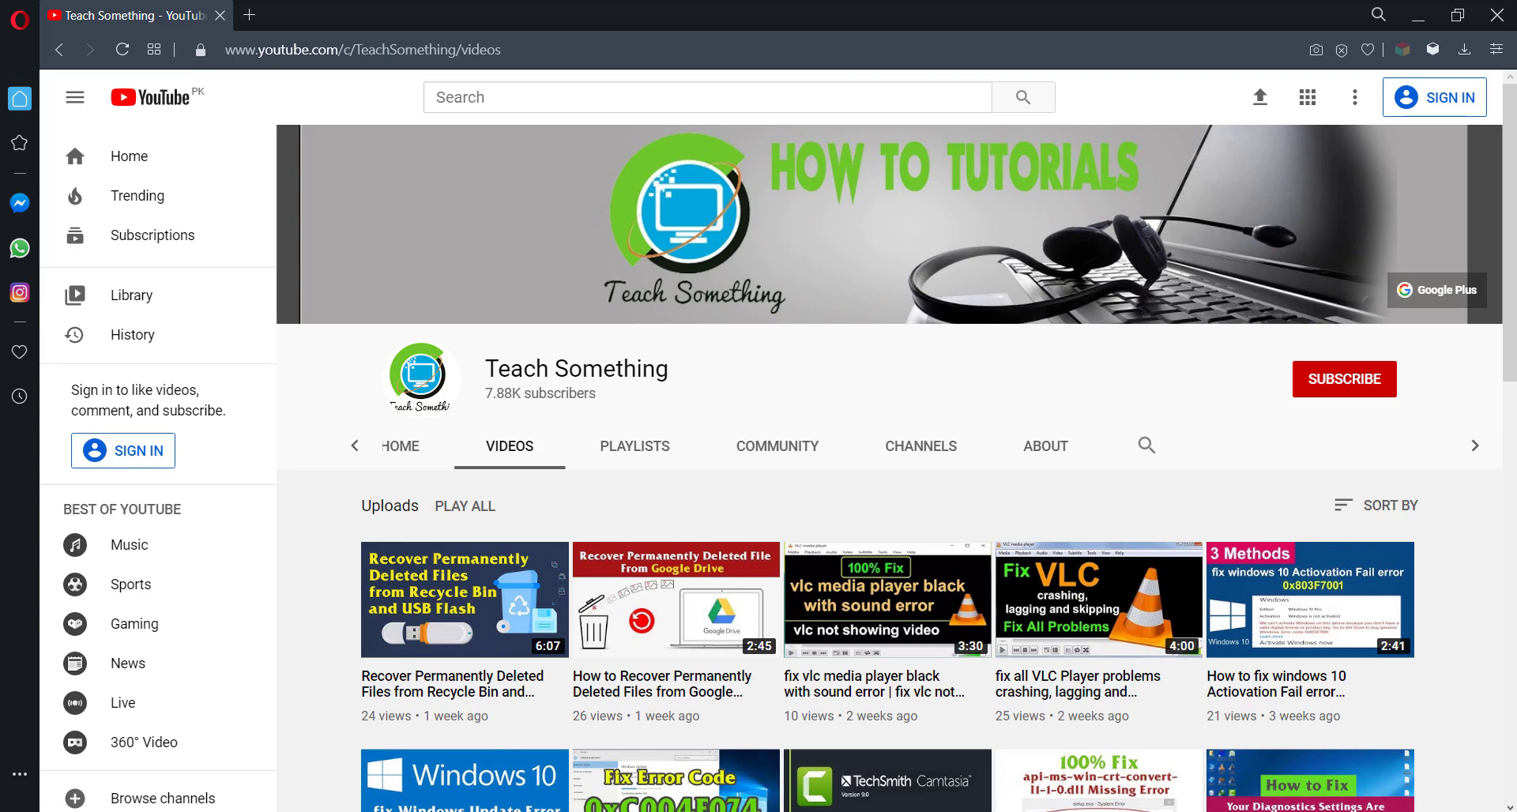
key(super+s)
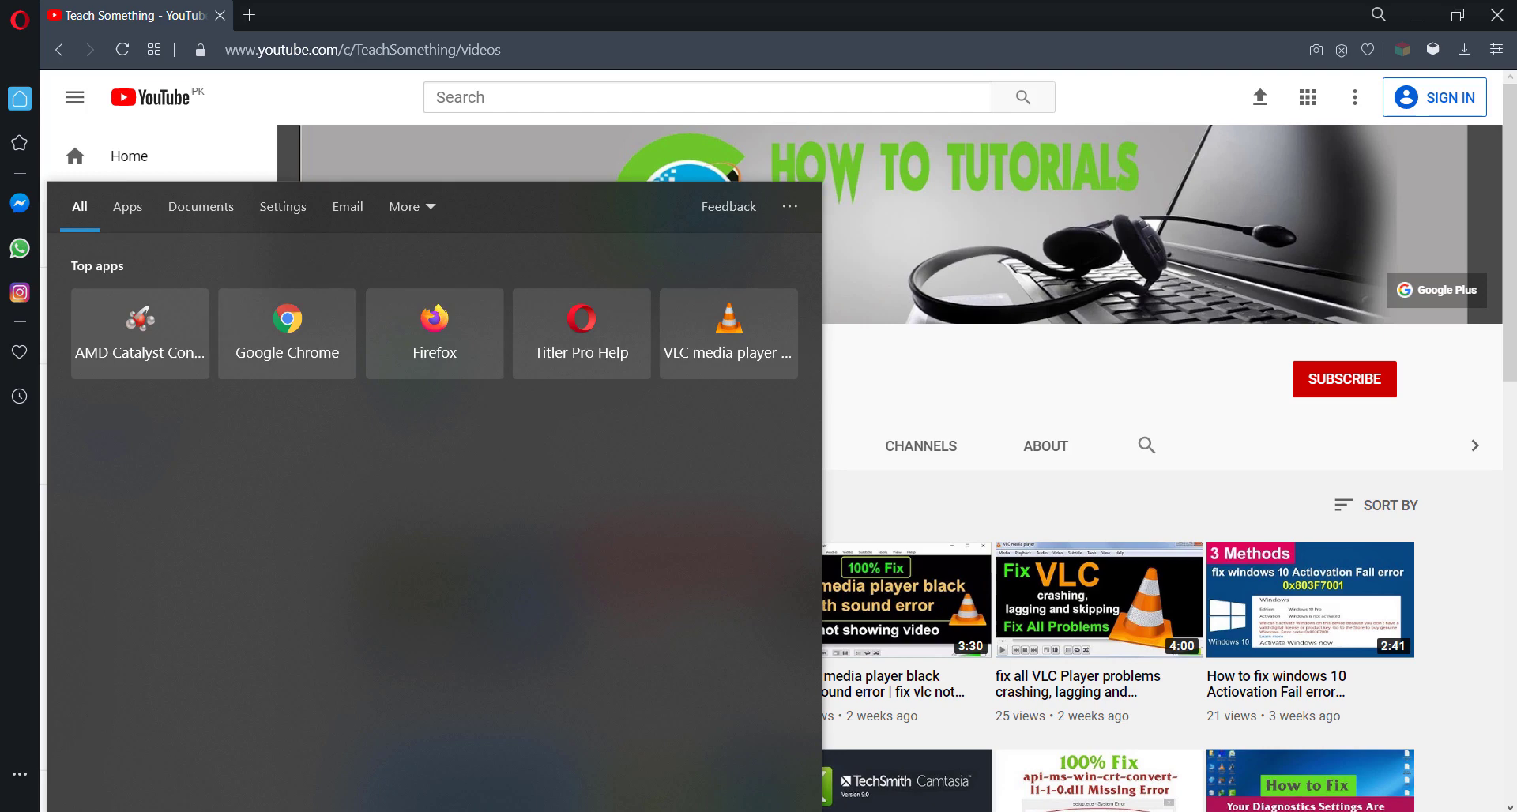
text(cont)
key(BackSpace)
key(BackSpace)
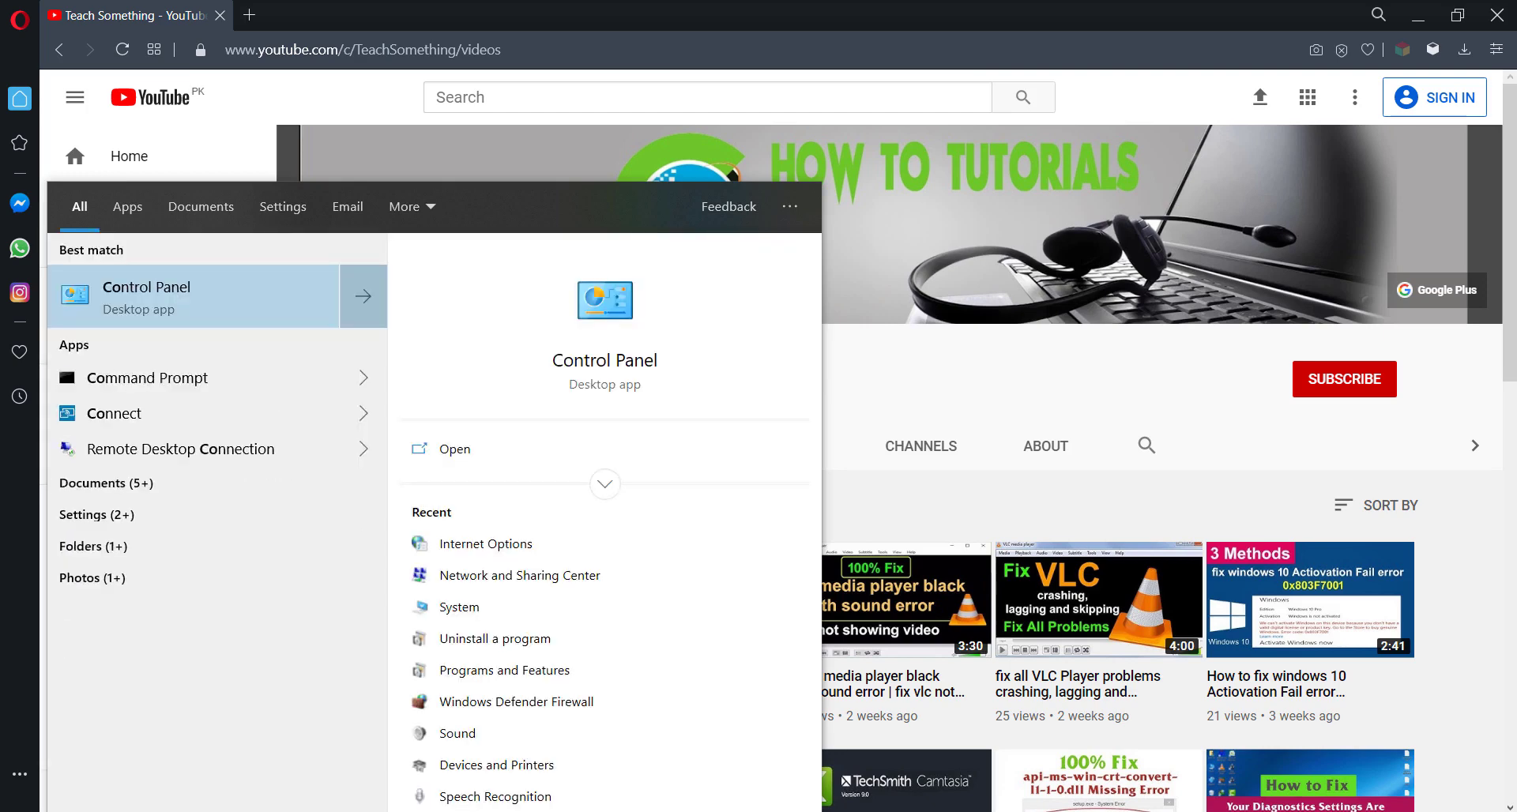
key(BackSpace)
key(BackSpace)
Open Windows Settings and go to the Update & Security page
click(23, 806)
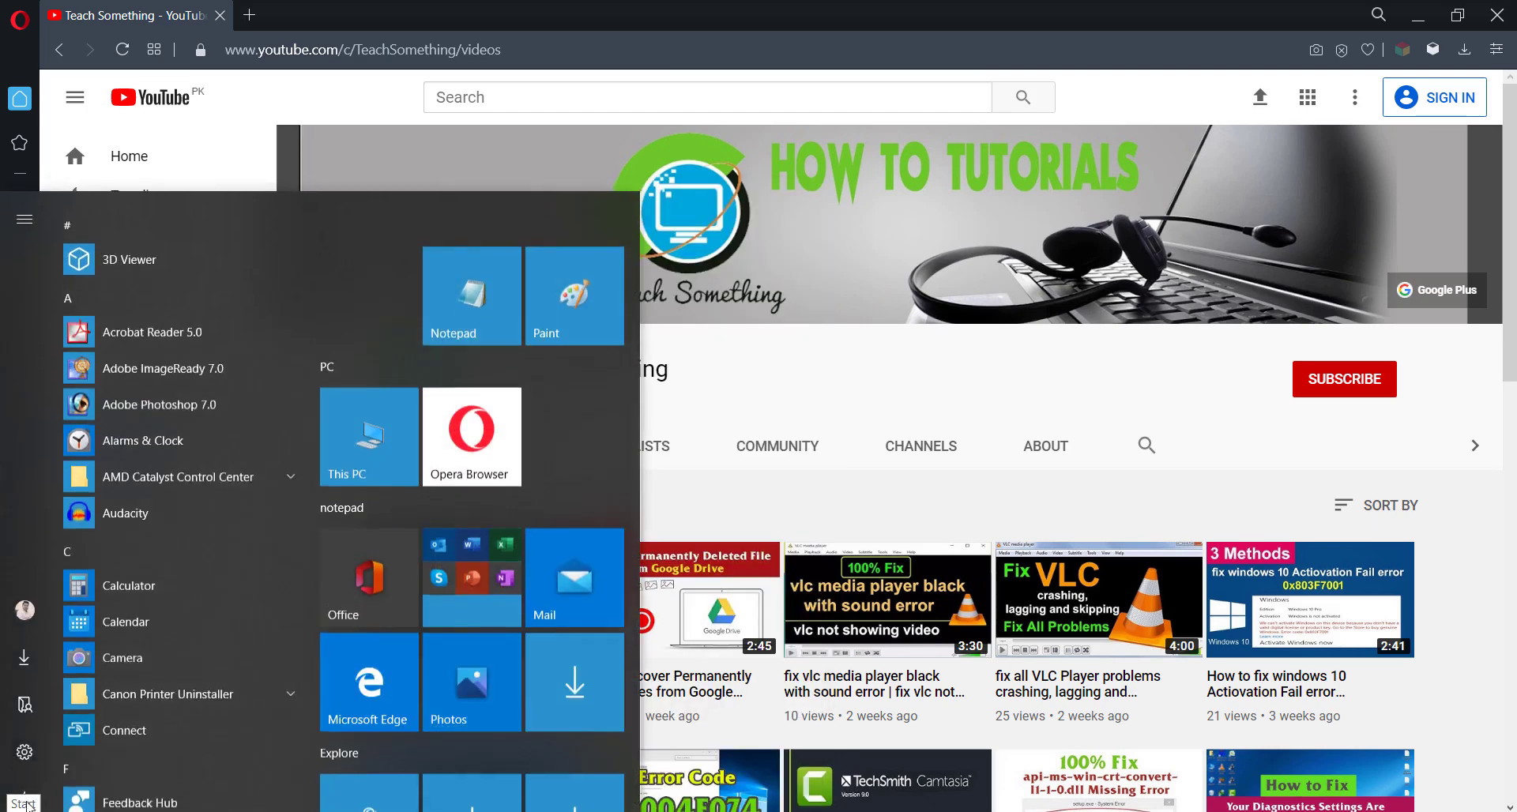
click(24, 743)
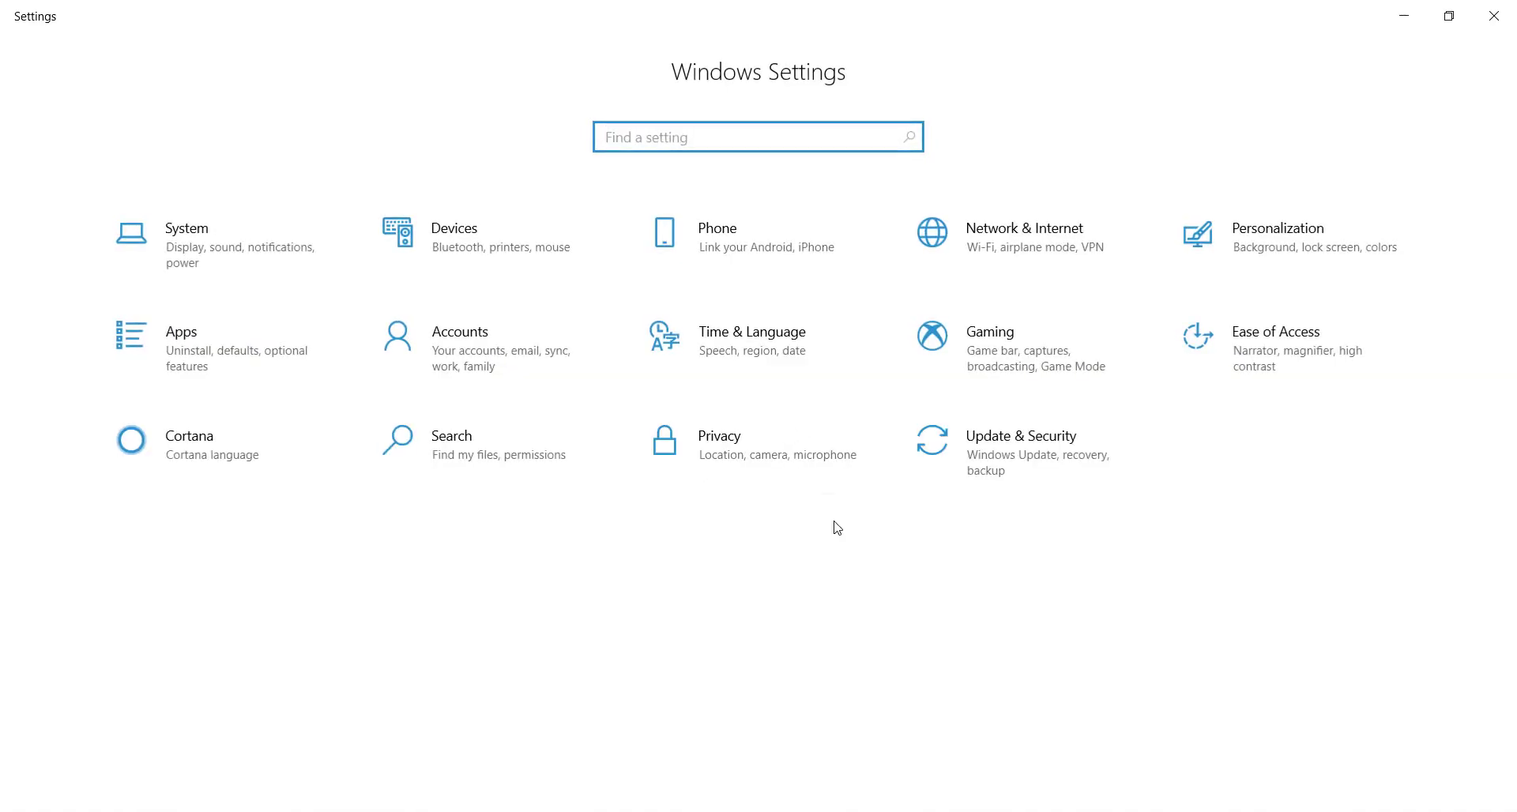
click(1051, 454)
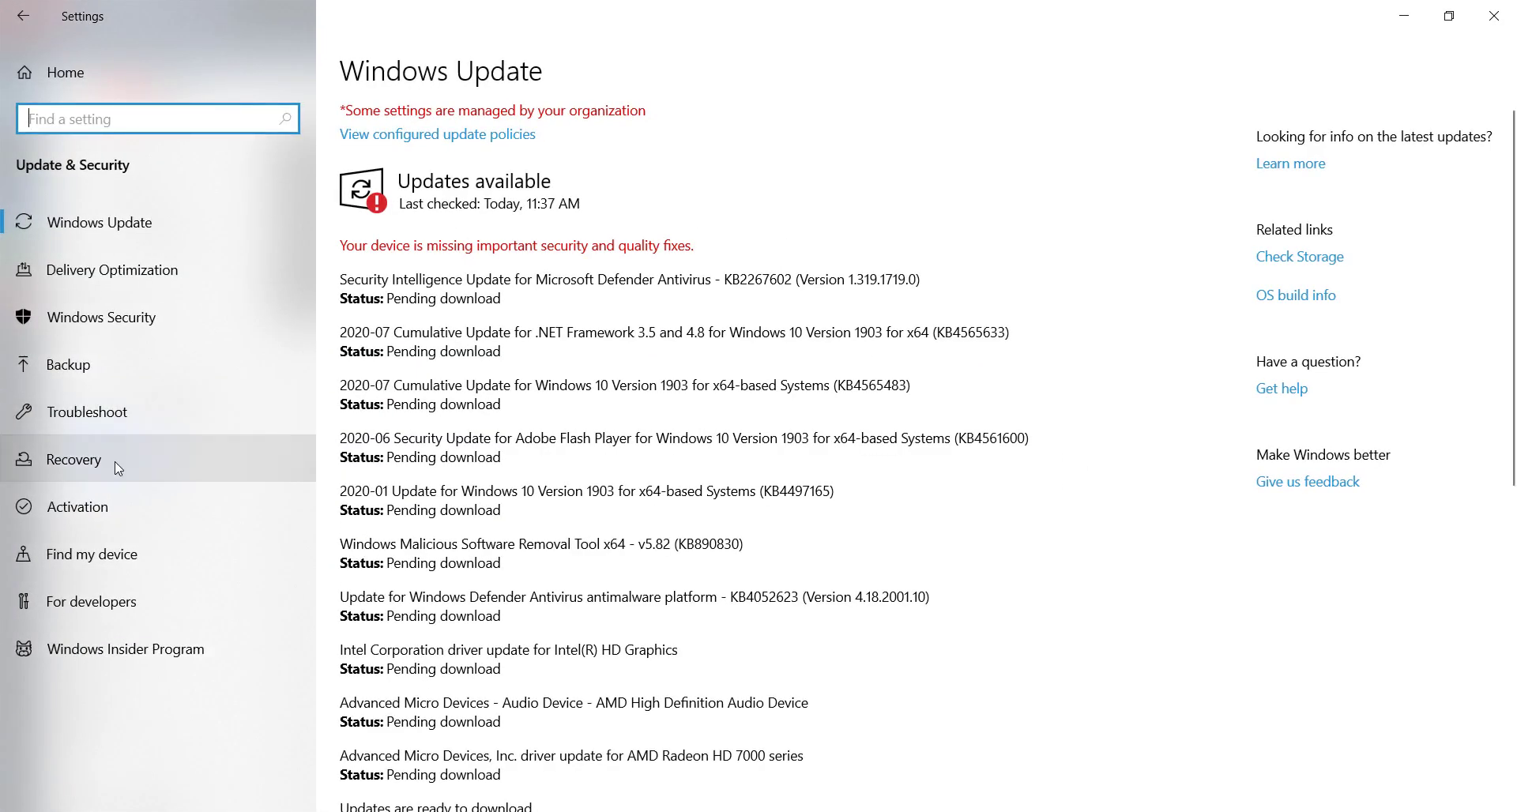
In Windows Update's advanced options, turn on receiving updates for other Microsoft products when updating Windows, and close Settings
scroll(501, 441, down, 5)
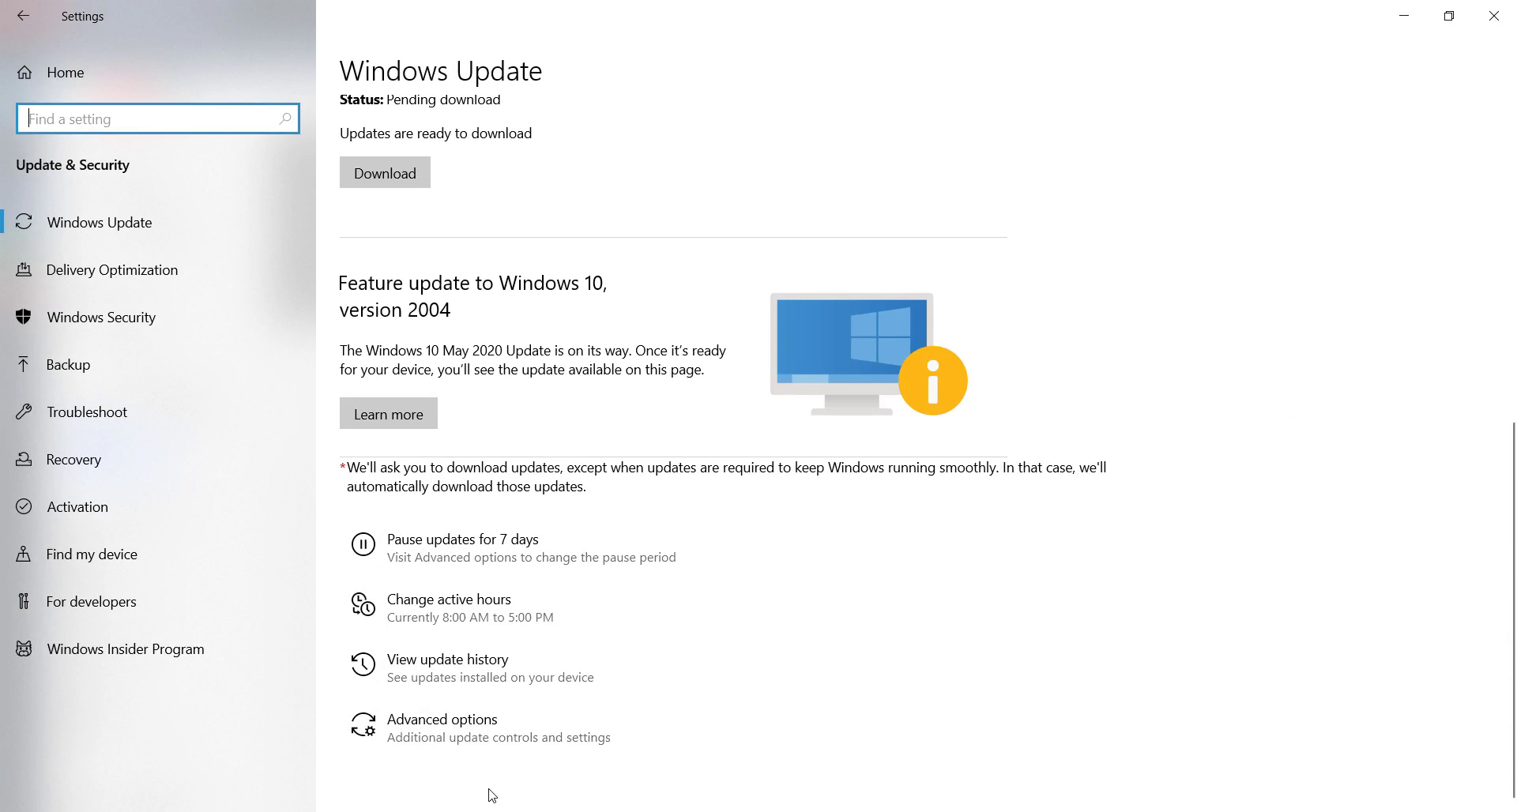
click(453, 725)
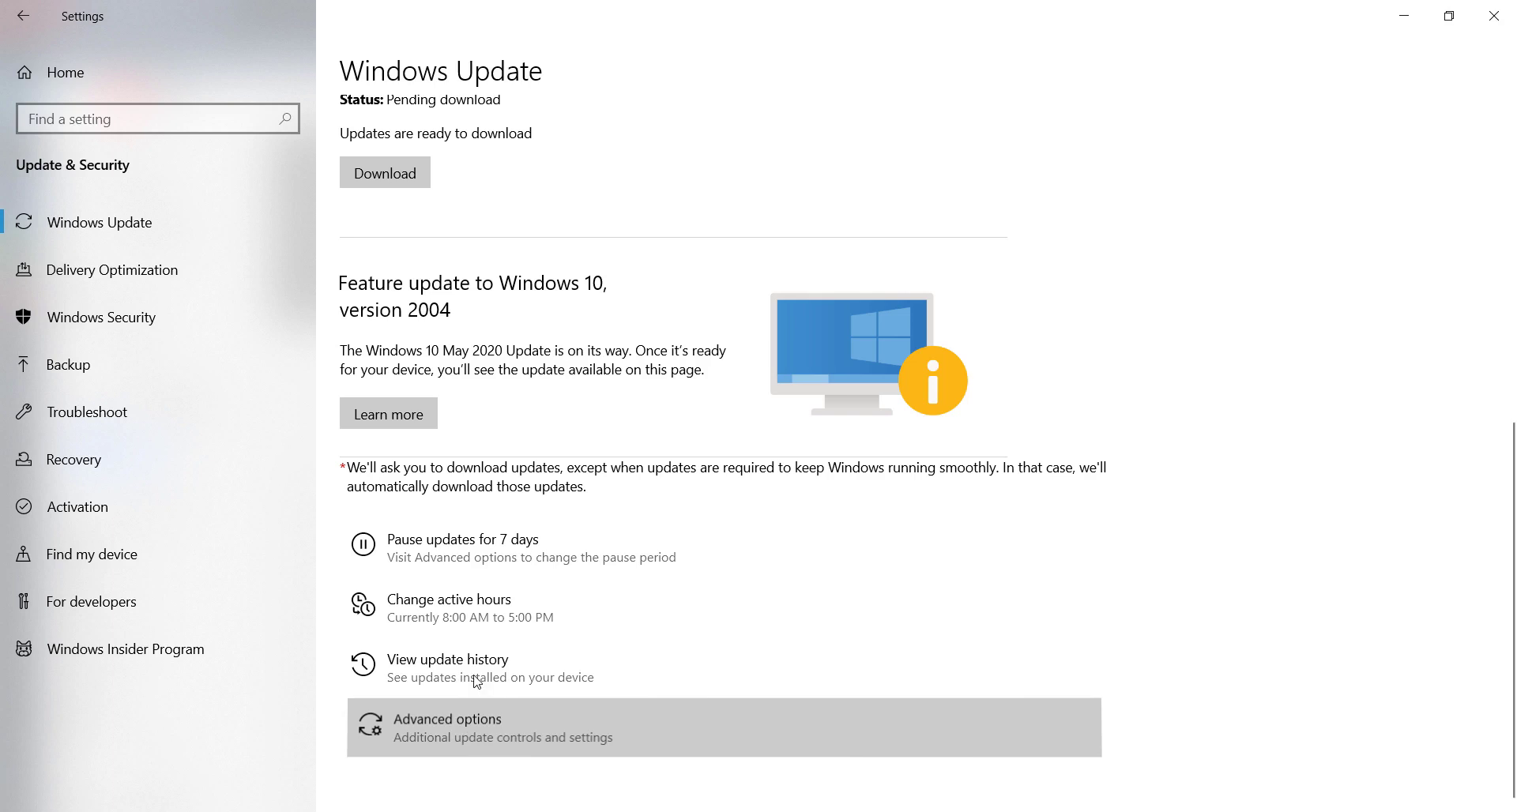
click(707, 705)
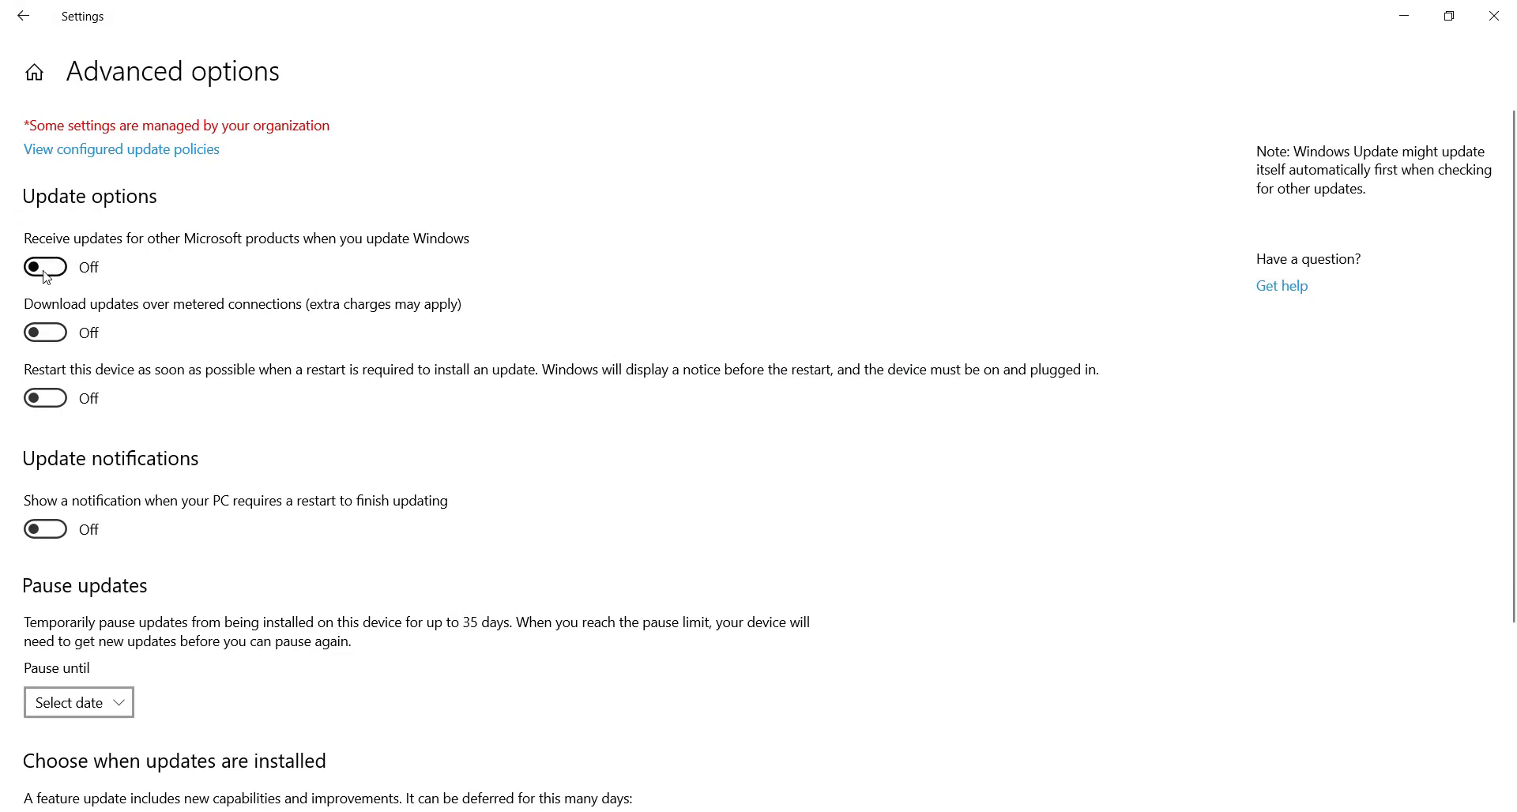
click(48, 259)
click(1493, 16)
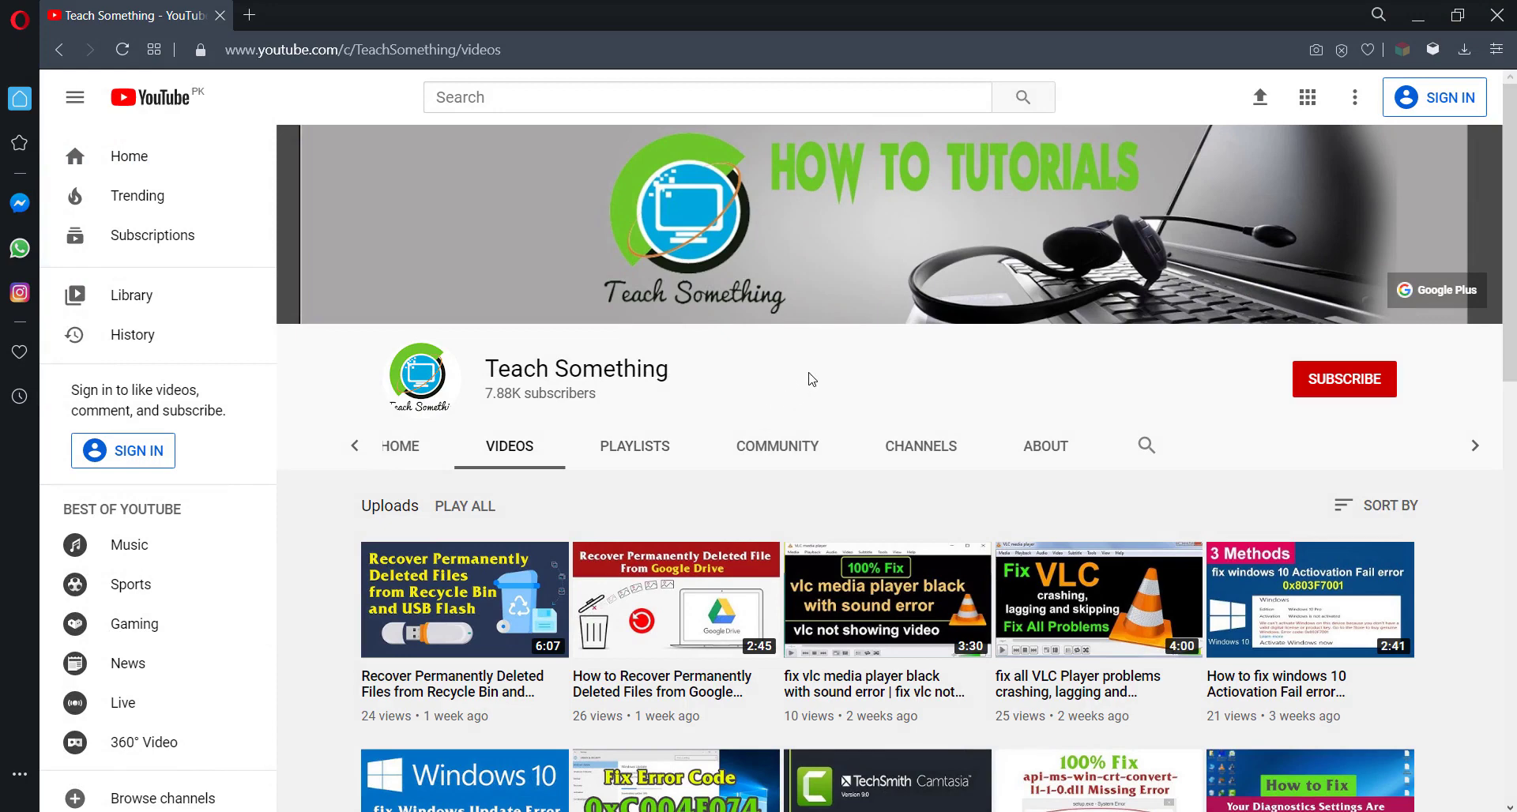
Open Control Panel and bring up Internet Options from the Network and Internet category
key(super)
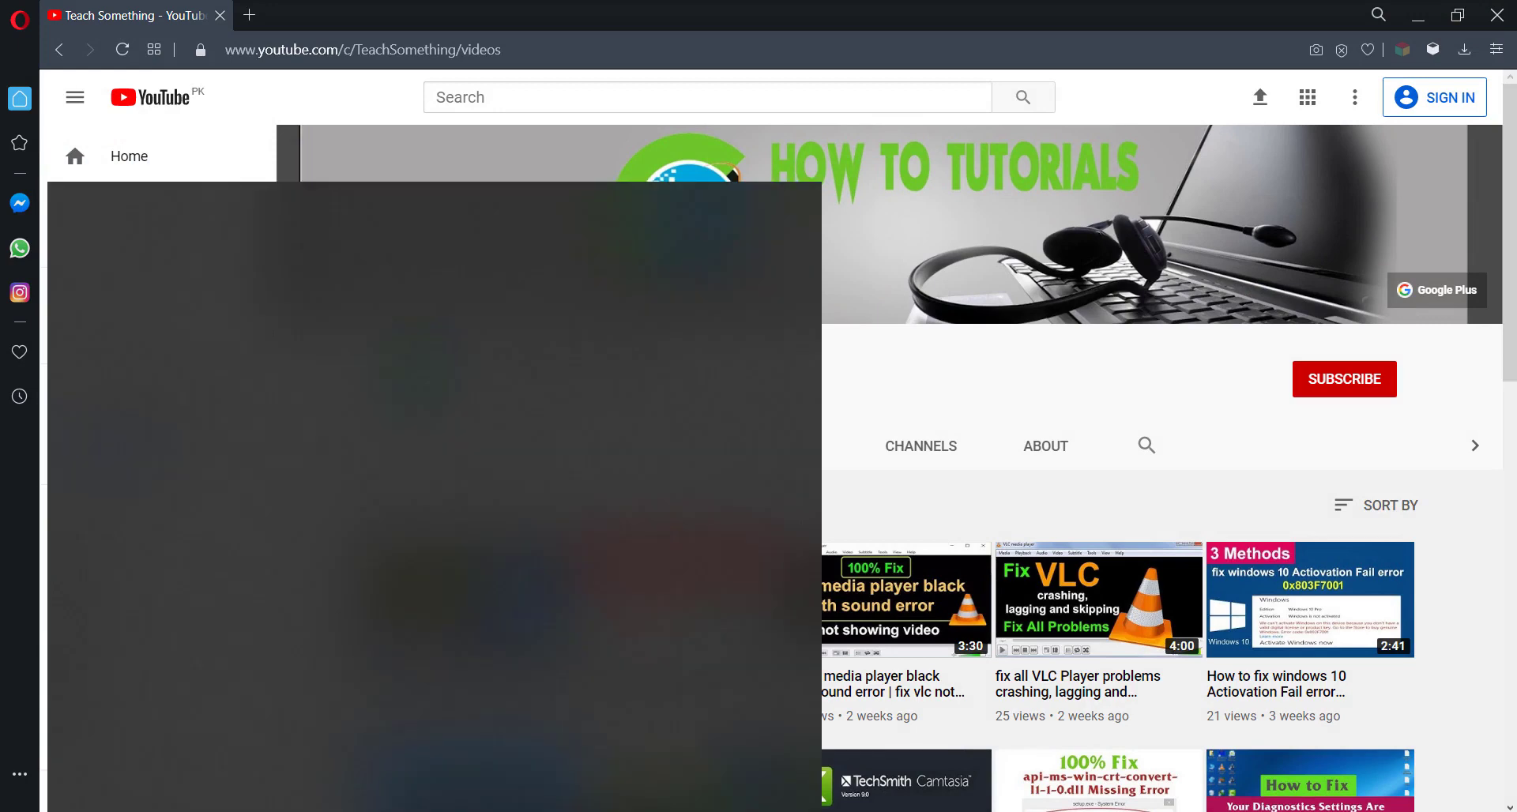
text(control panel)
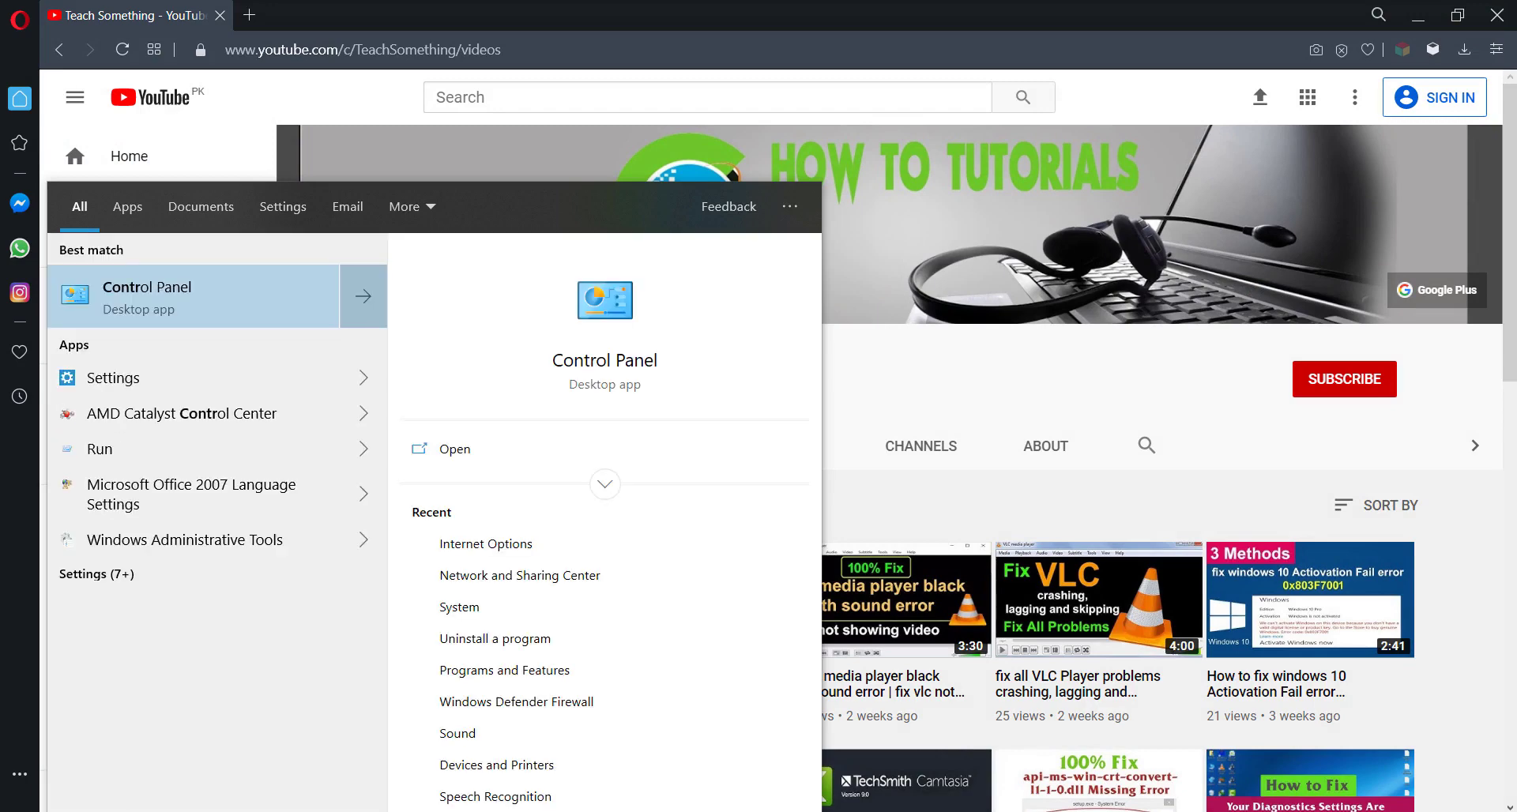
click(184, 296)
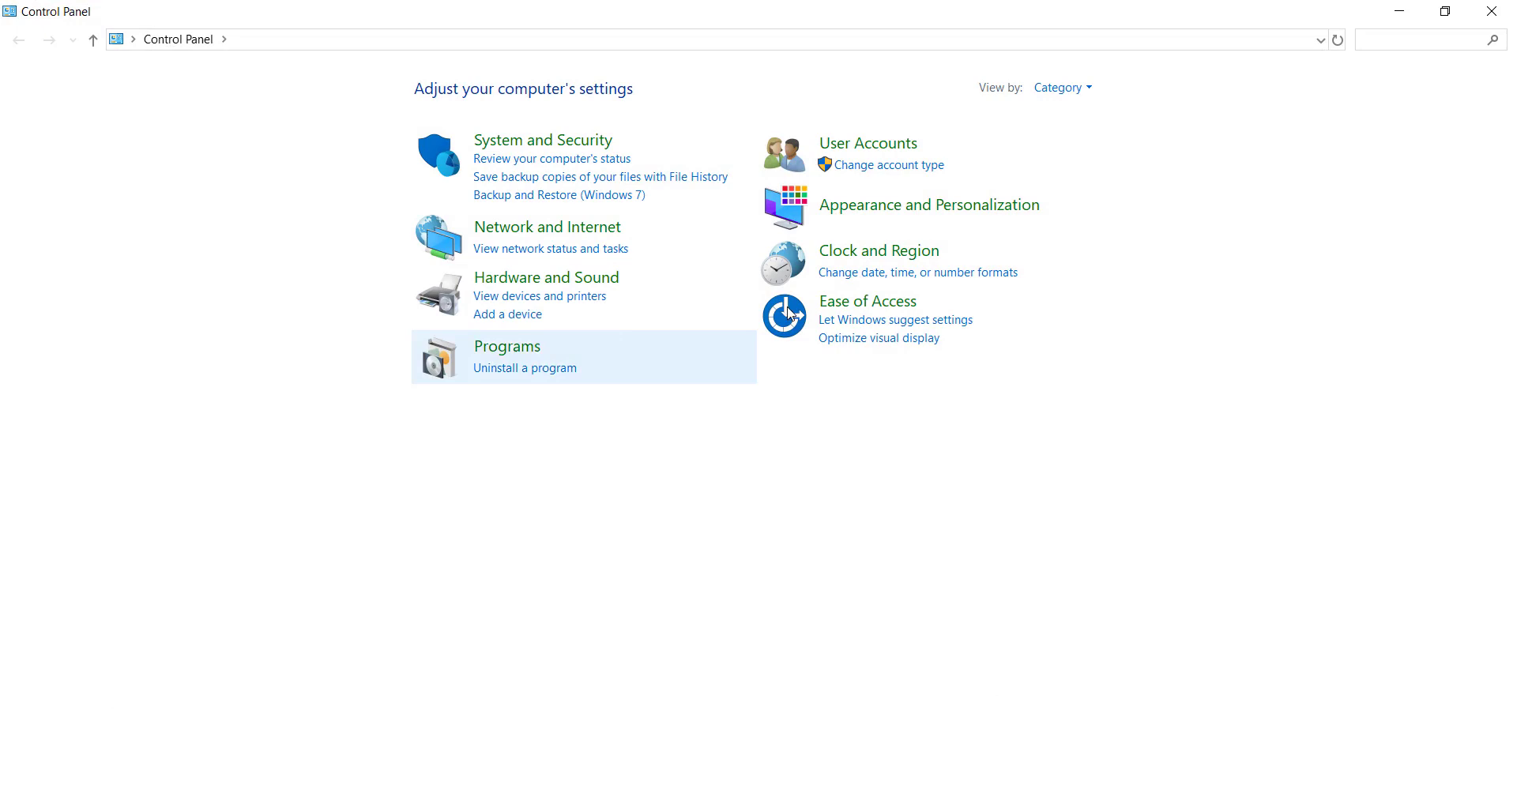
click(561, 234)
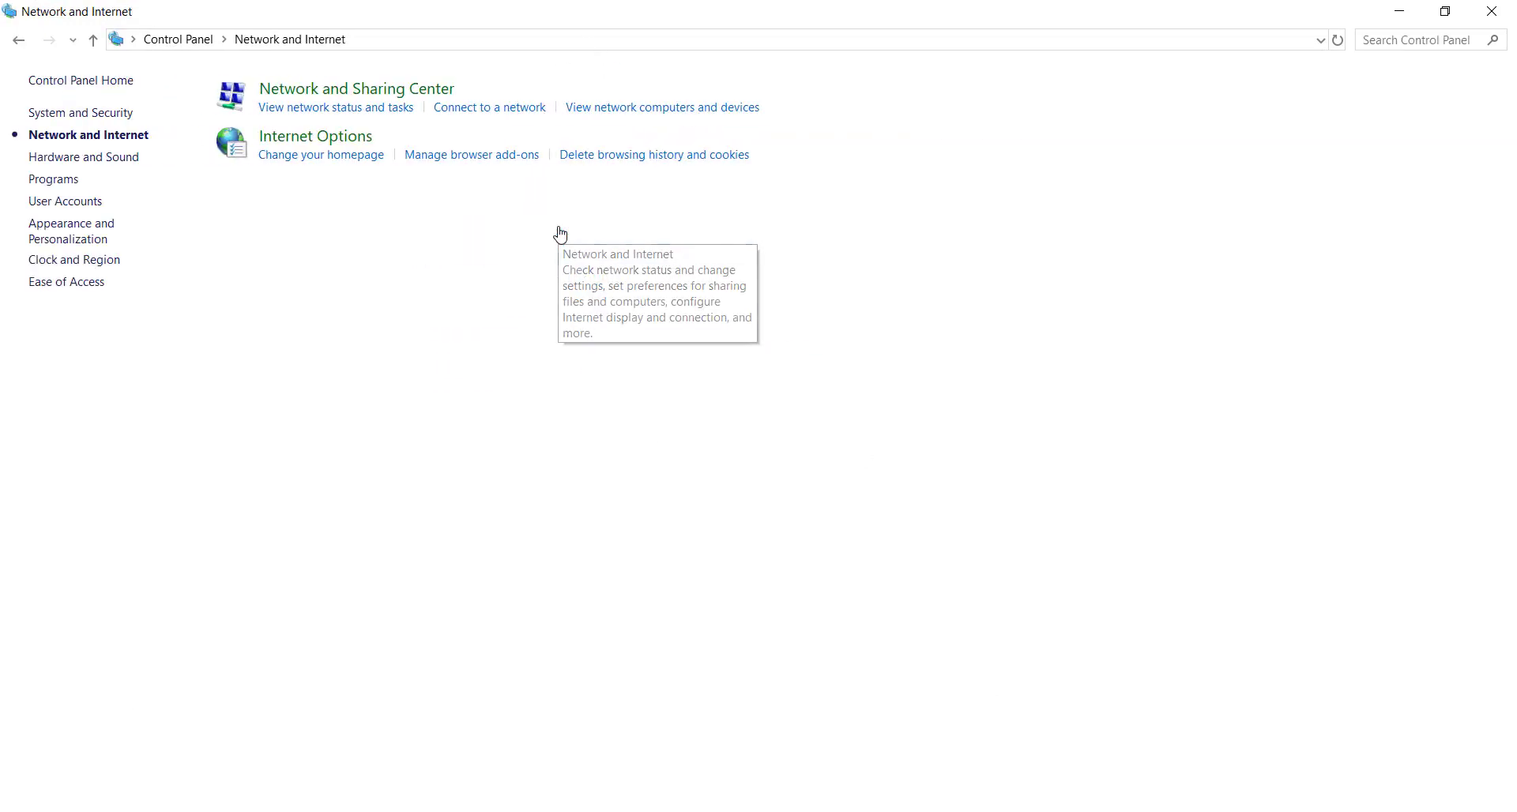
click(316, 136)
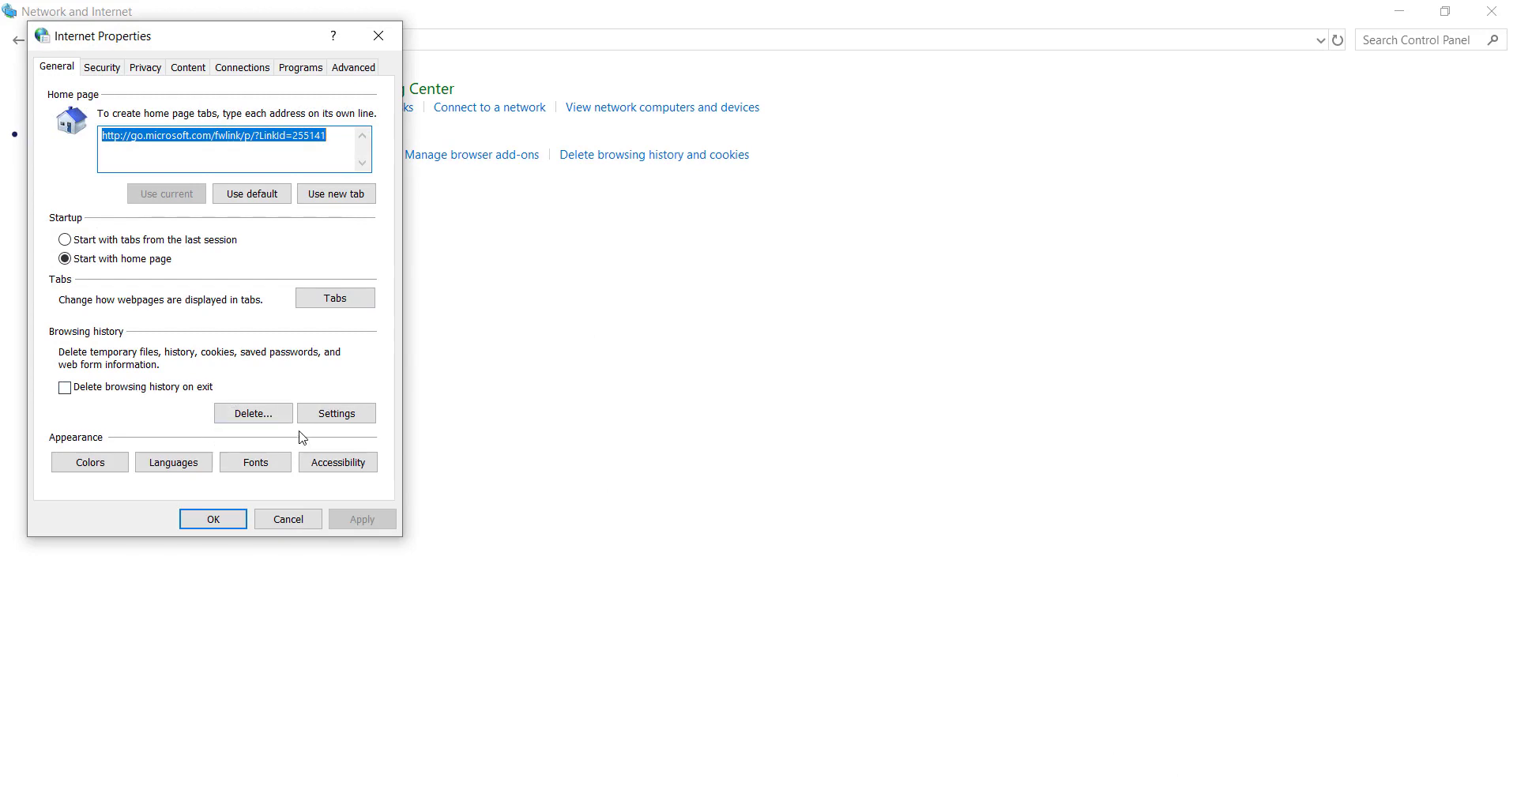
Enable the use of a proxy server in the LAN connection settings and open the advanced proxy settings
click(253, 75)
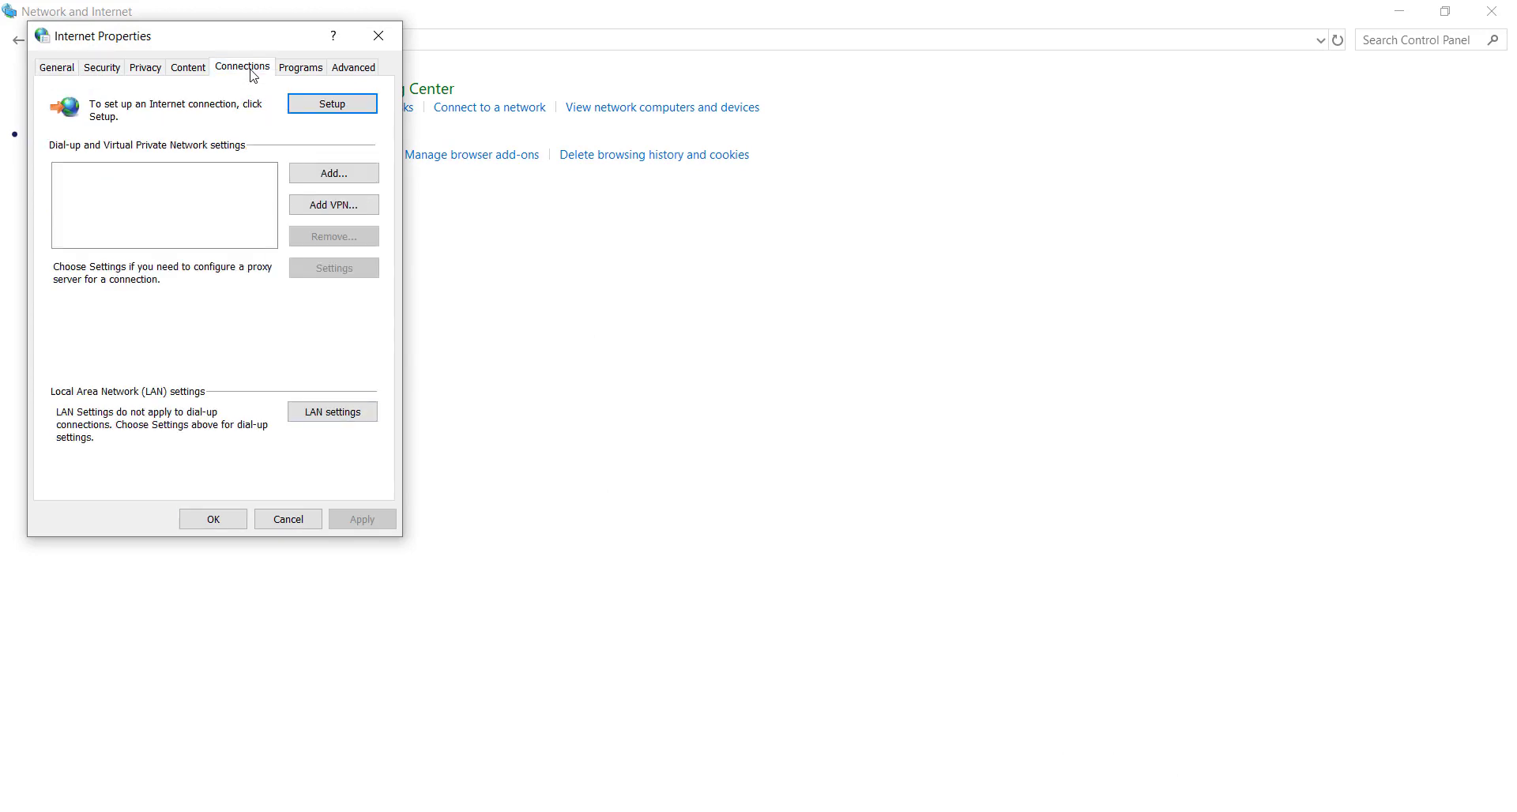
click(332, 412)
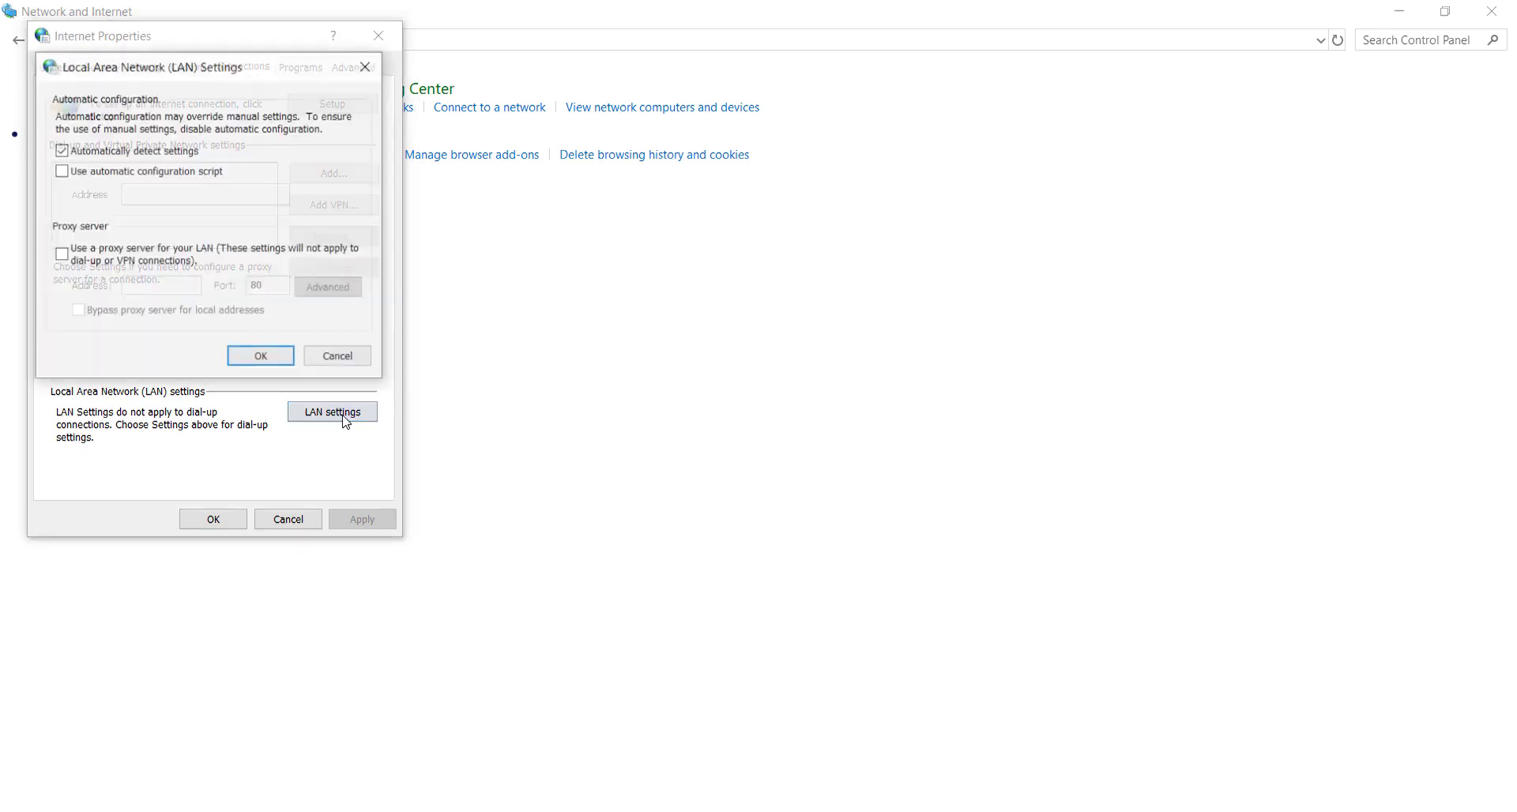
click(62, 255)
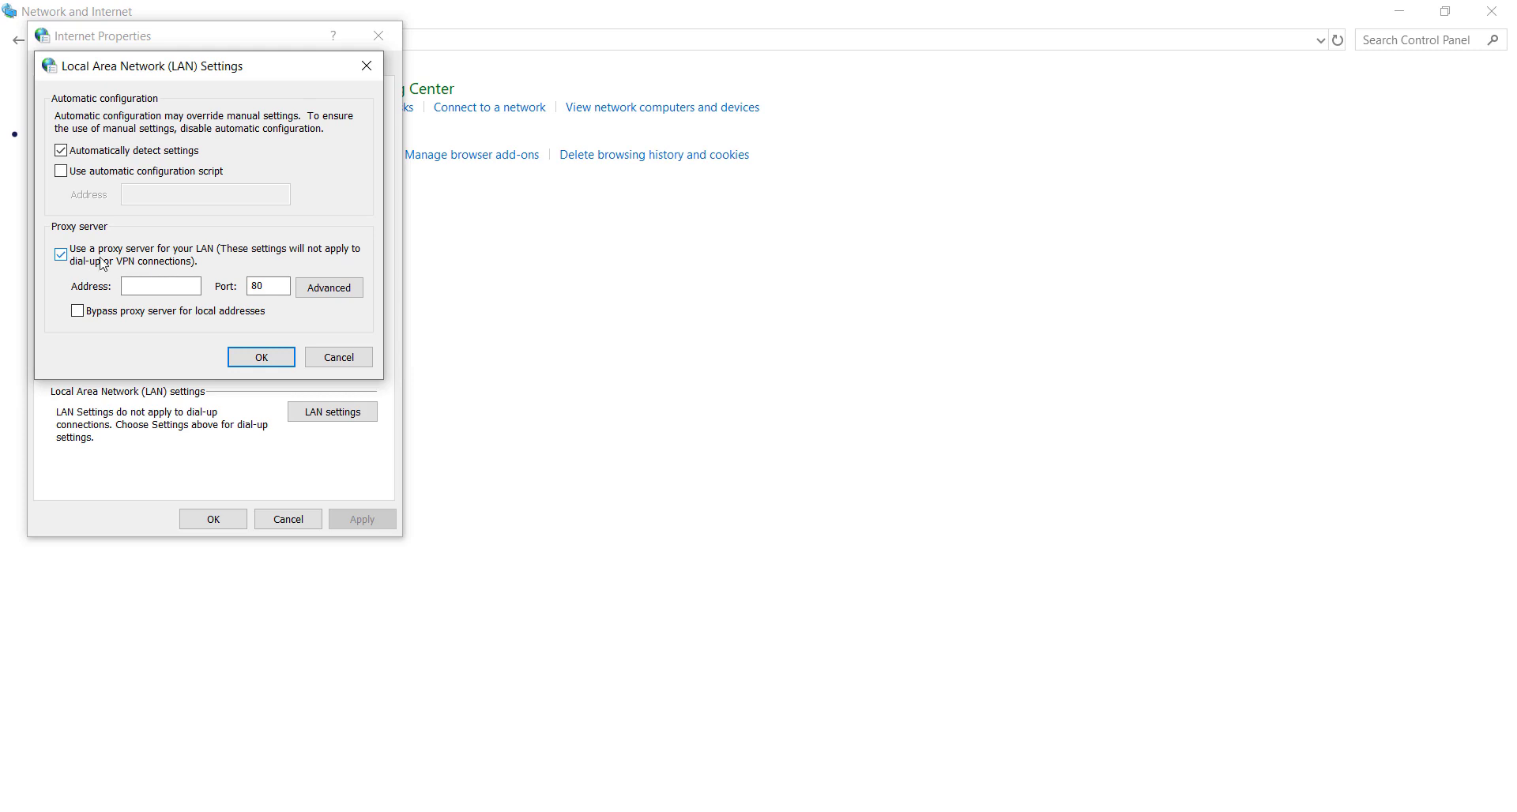
click(320, 289)
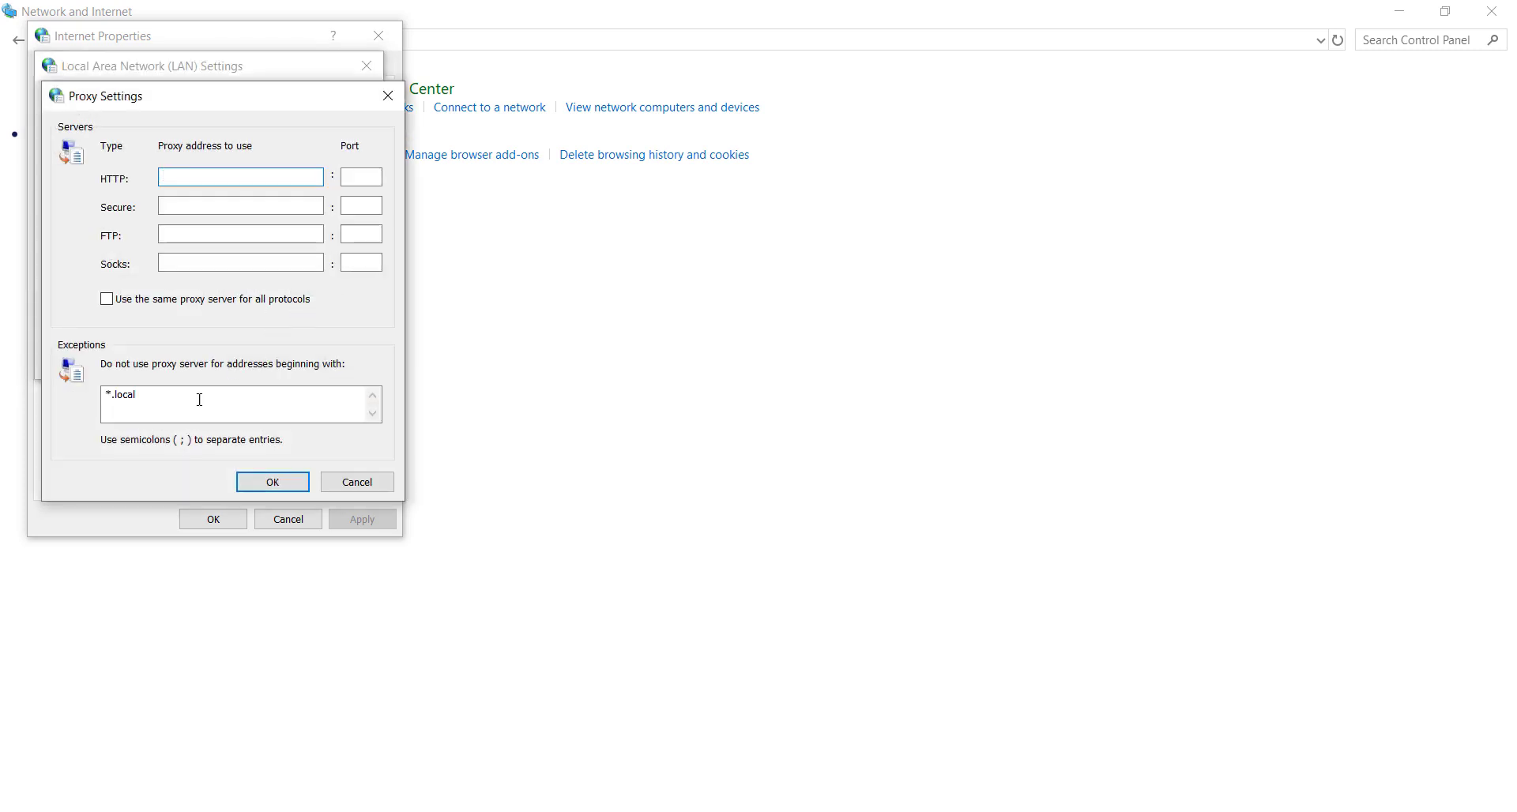
Delete the *.local entry from the proxy exceptions, accept the proxy settings, and agree to turn off the proxy
drag(166, 403, 74, 400)
key(Delete)
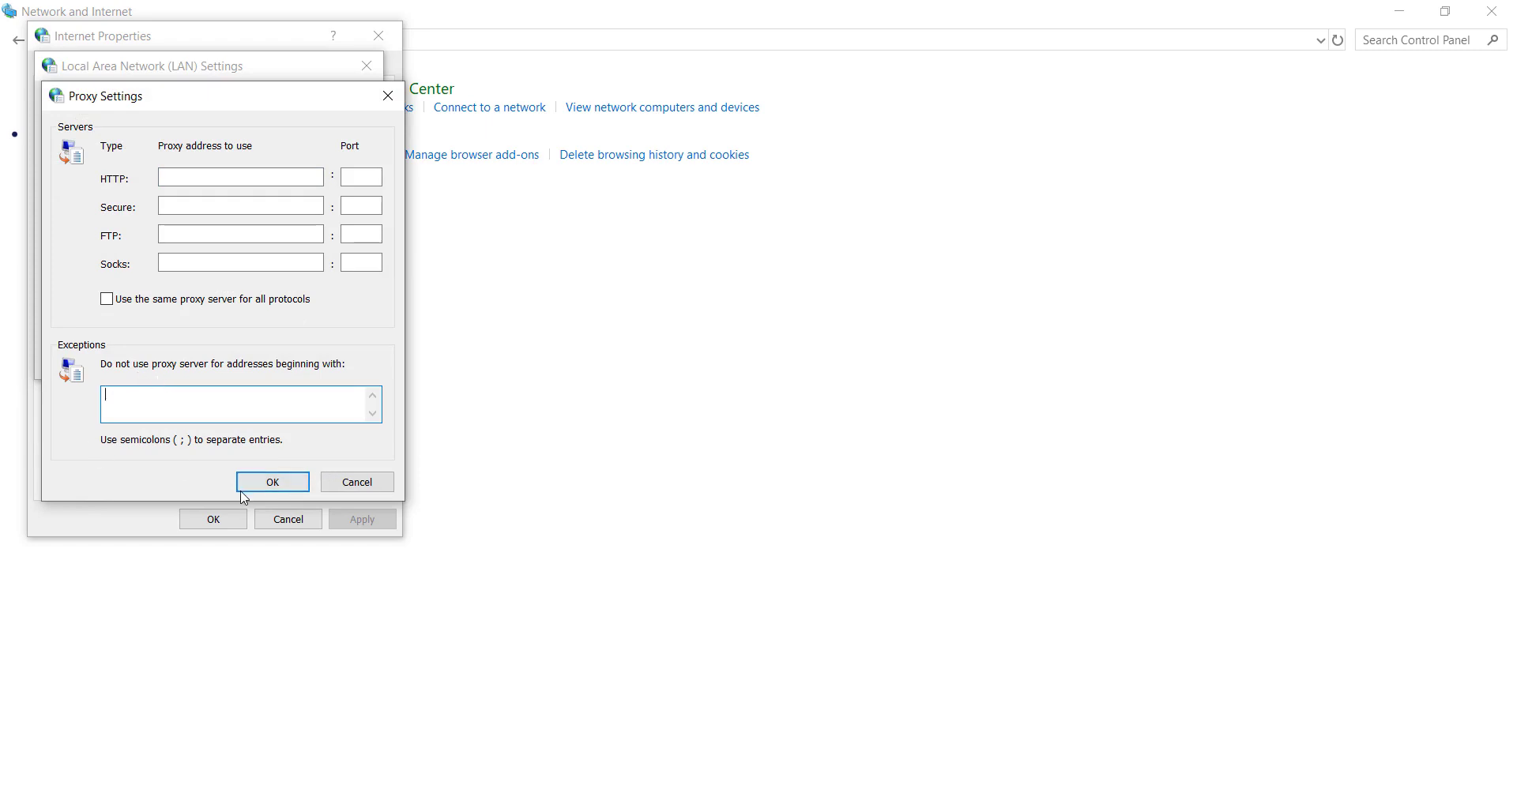
click(261, 485)
click(762, 499)
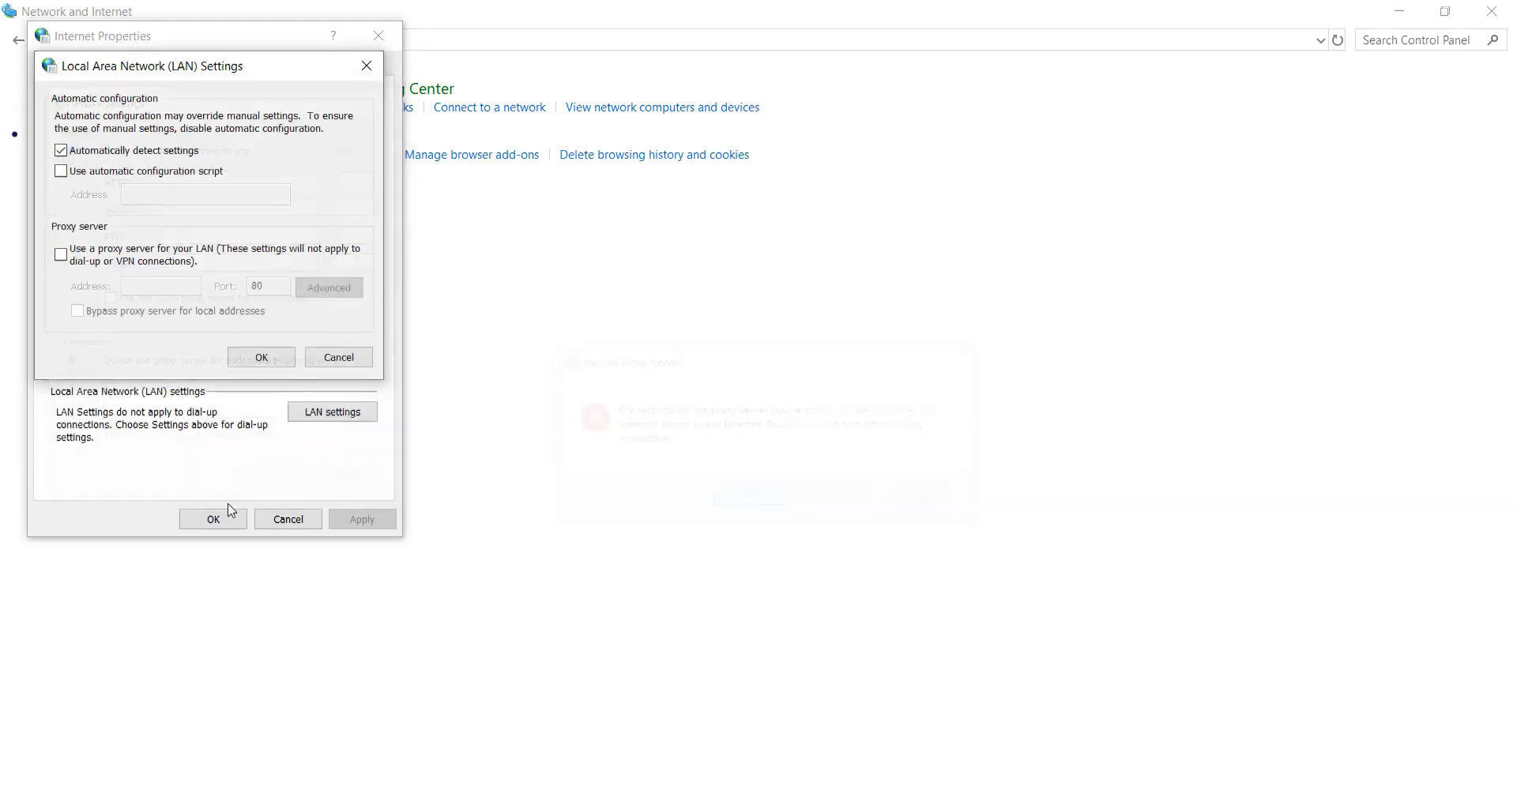
Accept the LAN settings and Internet Properties, and close the Control Panel and Command Prompt windows
click(271, 357)
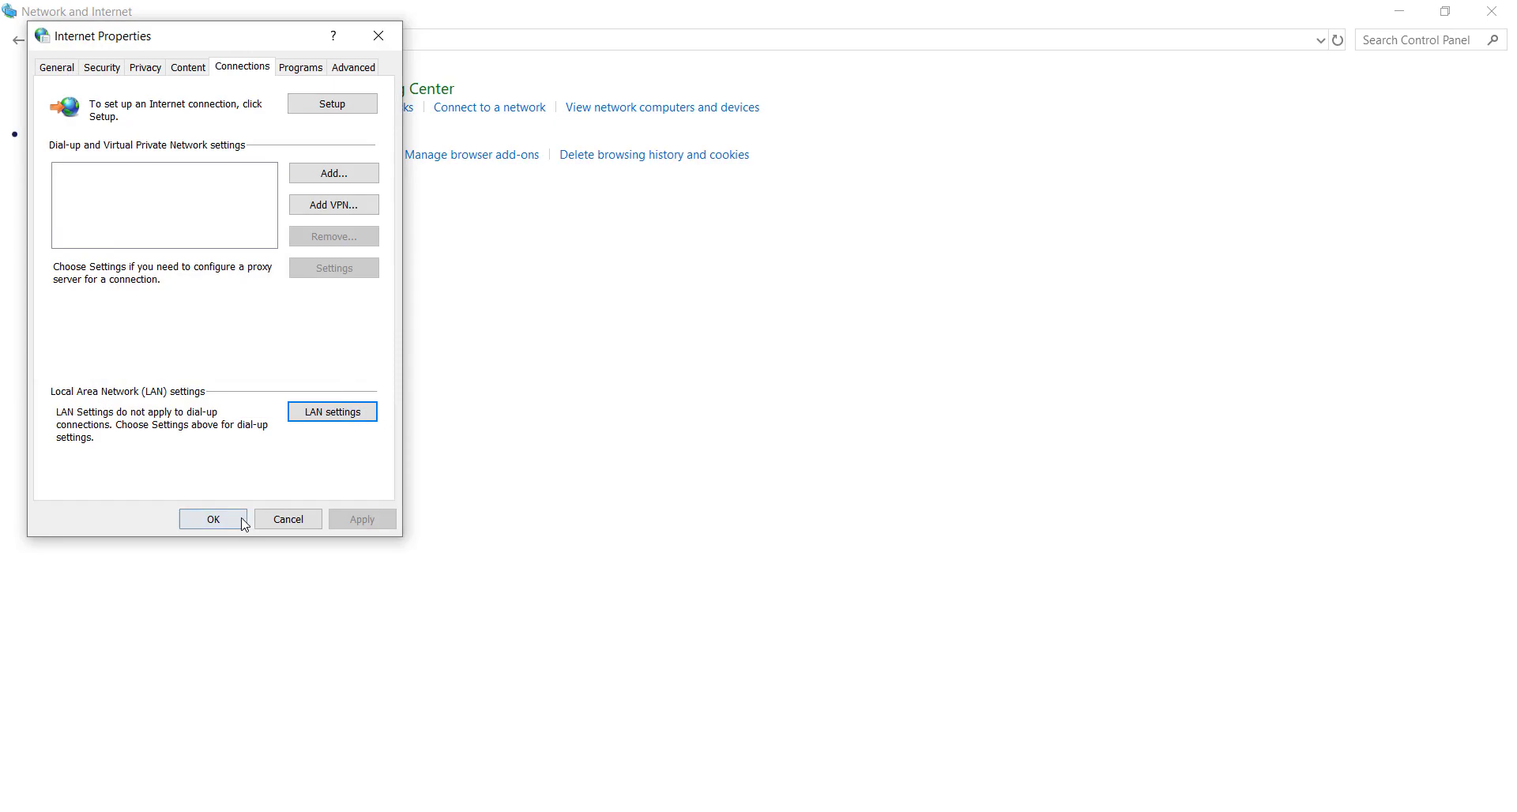
click(237, 519)
click(1492, 11)
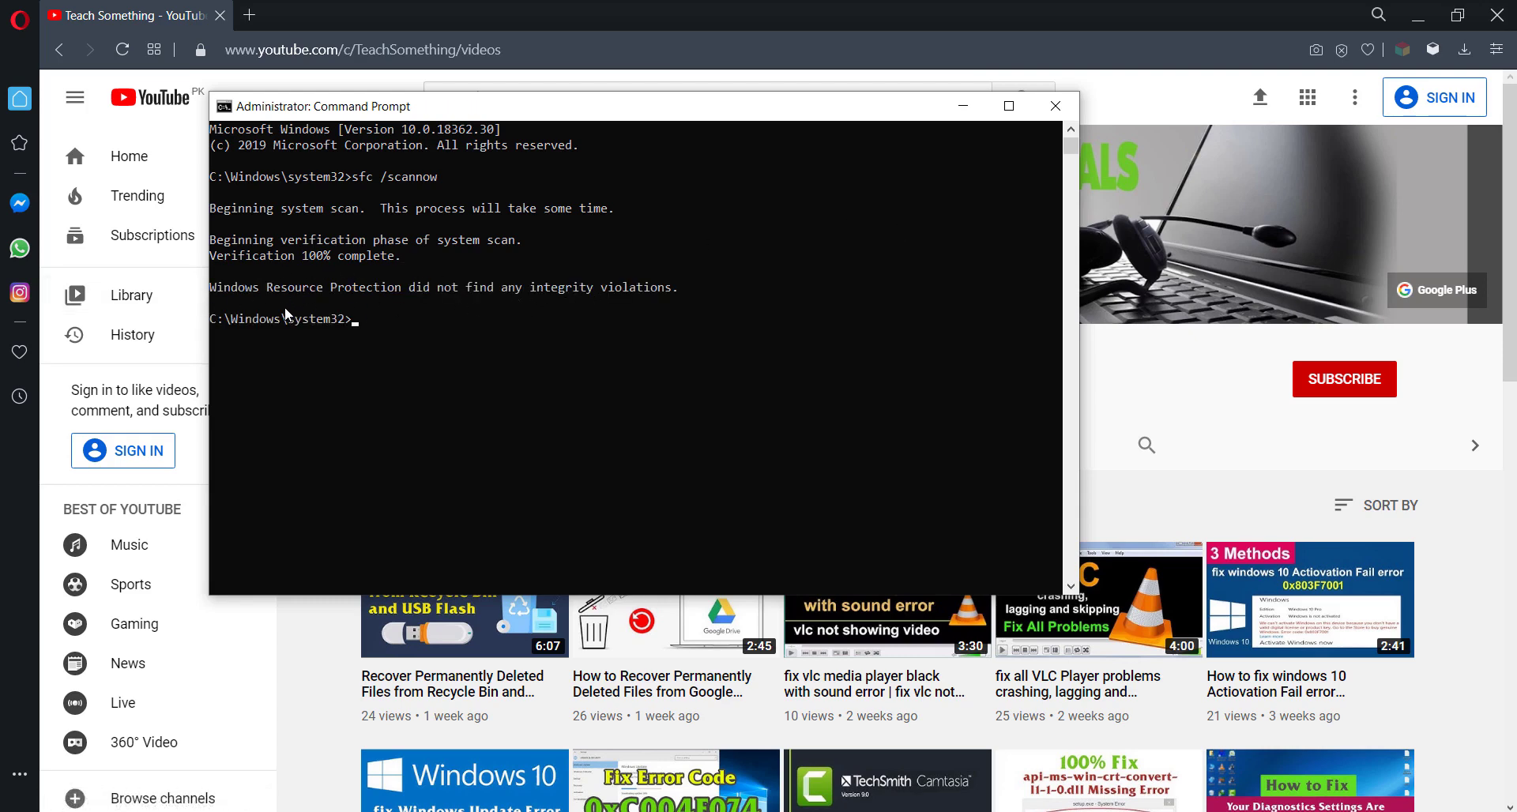
click(1055, 106)
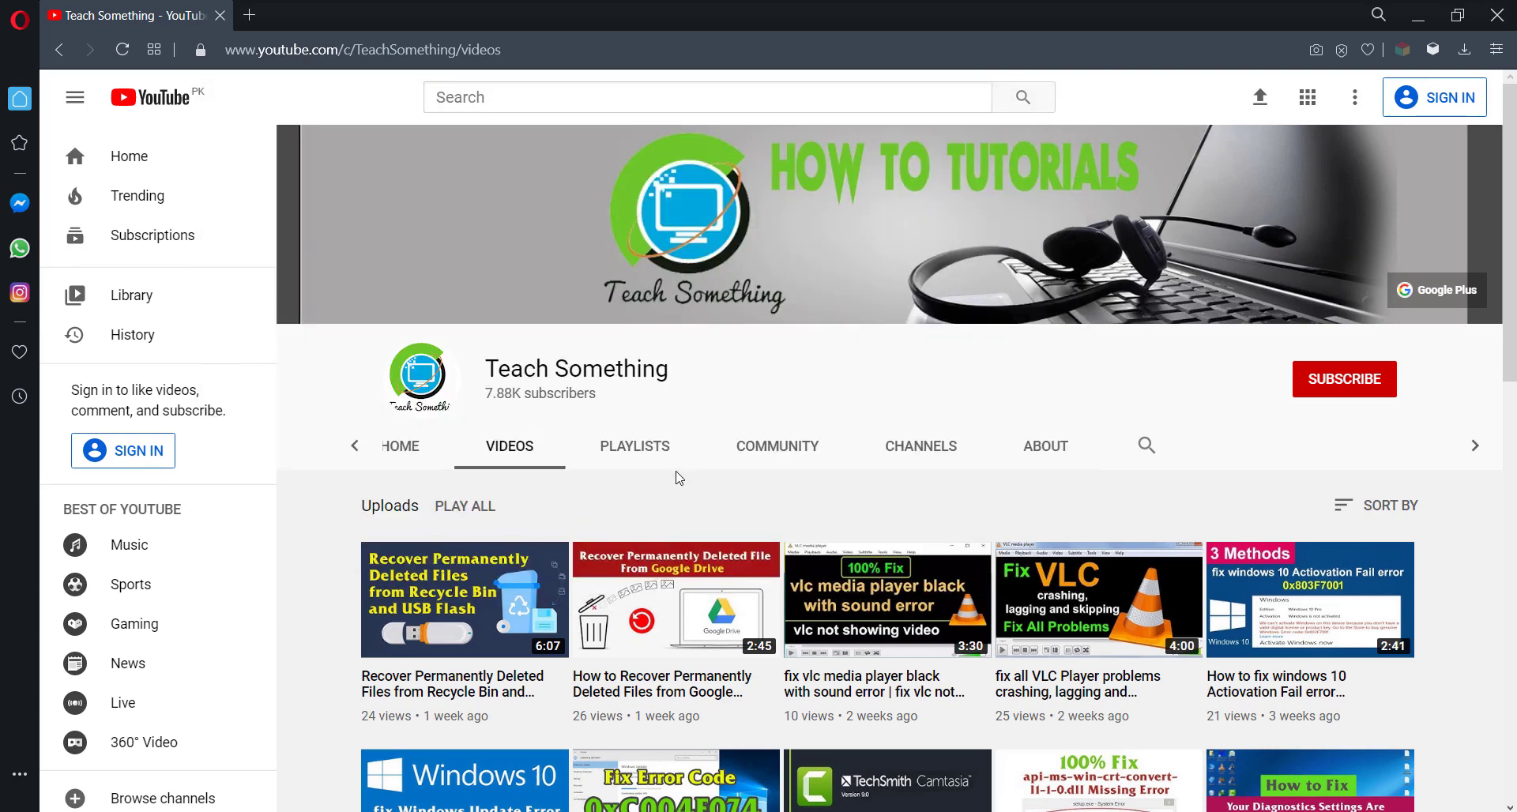